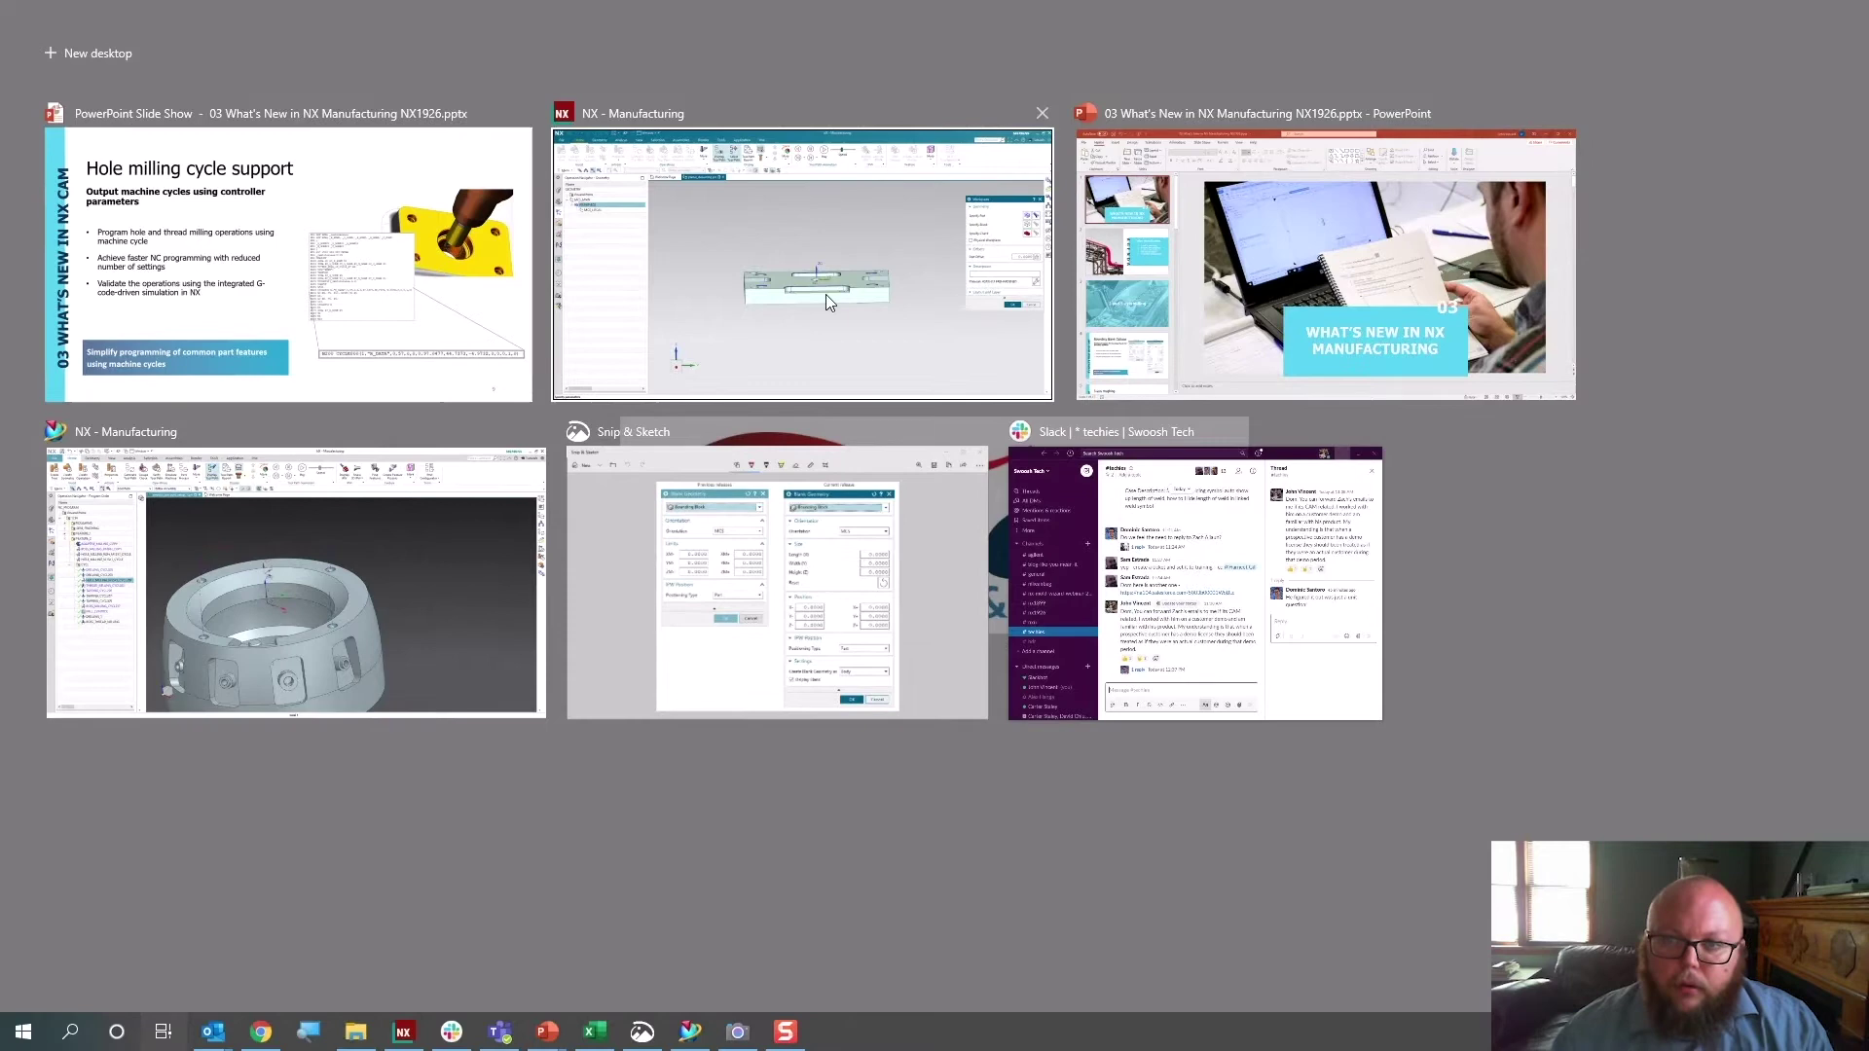
In the manufacturing session, inspect the part's holes and open HOLE_MILLING_M15X1_CYCL208 for editing.
click(313, 638)
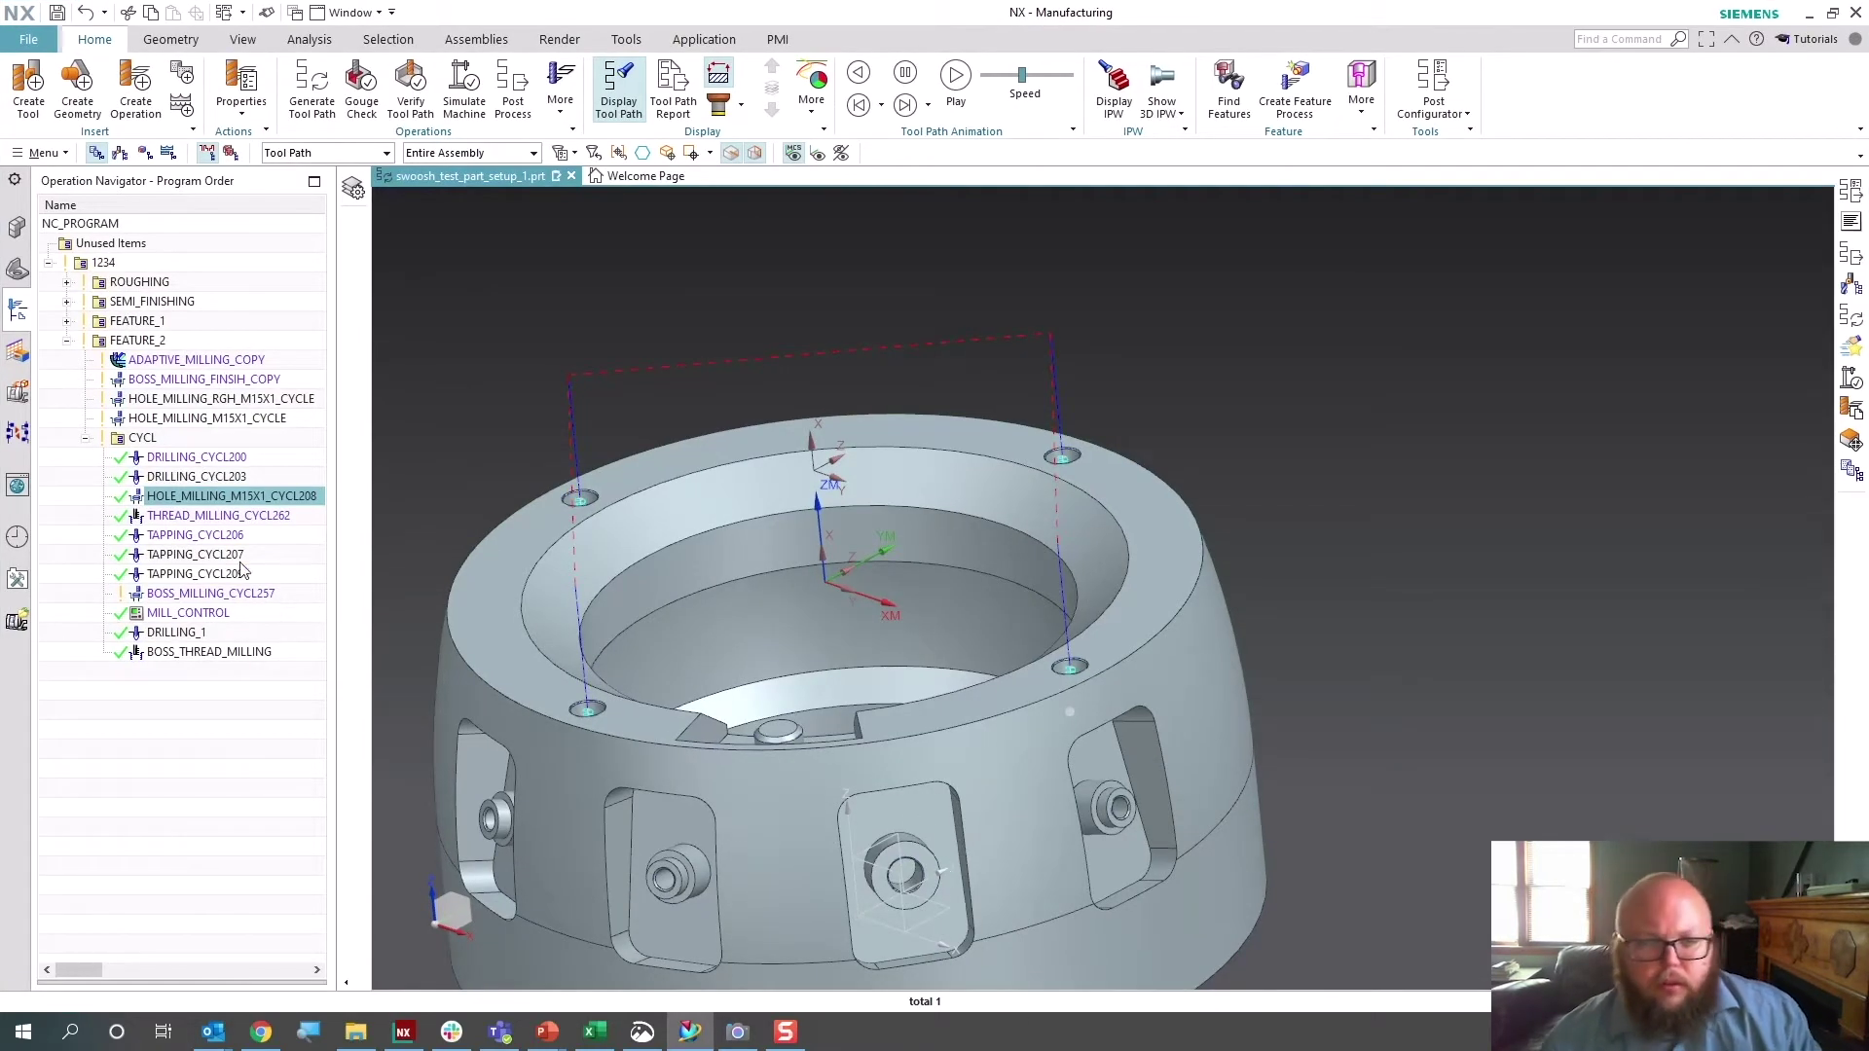
click(232, 496)
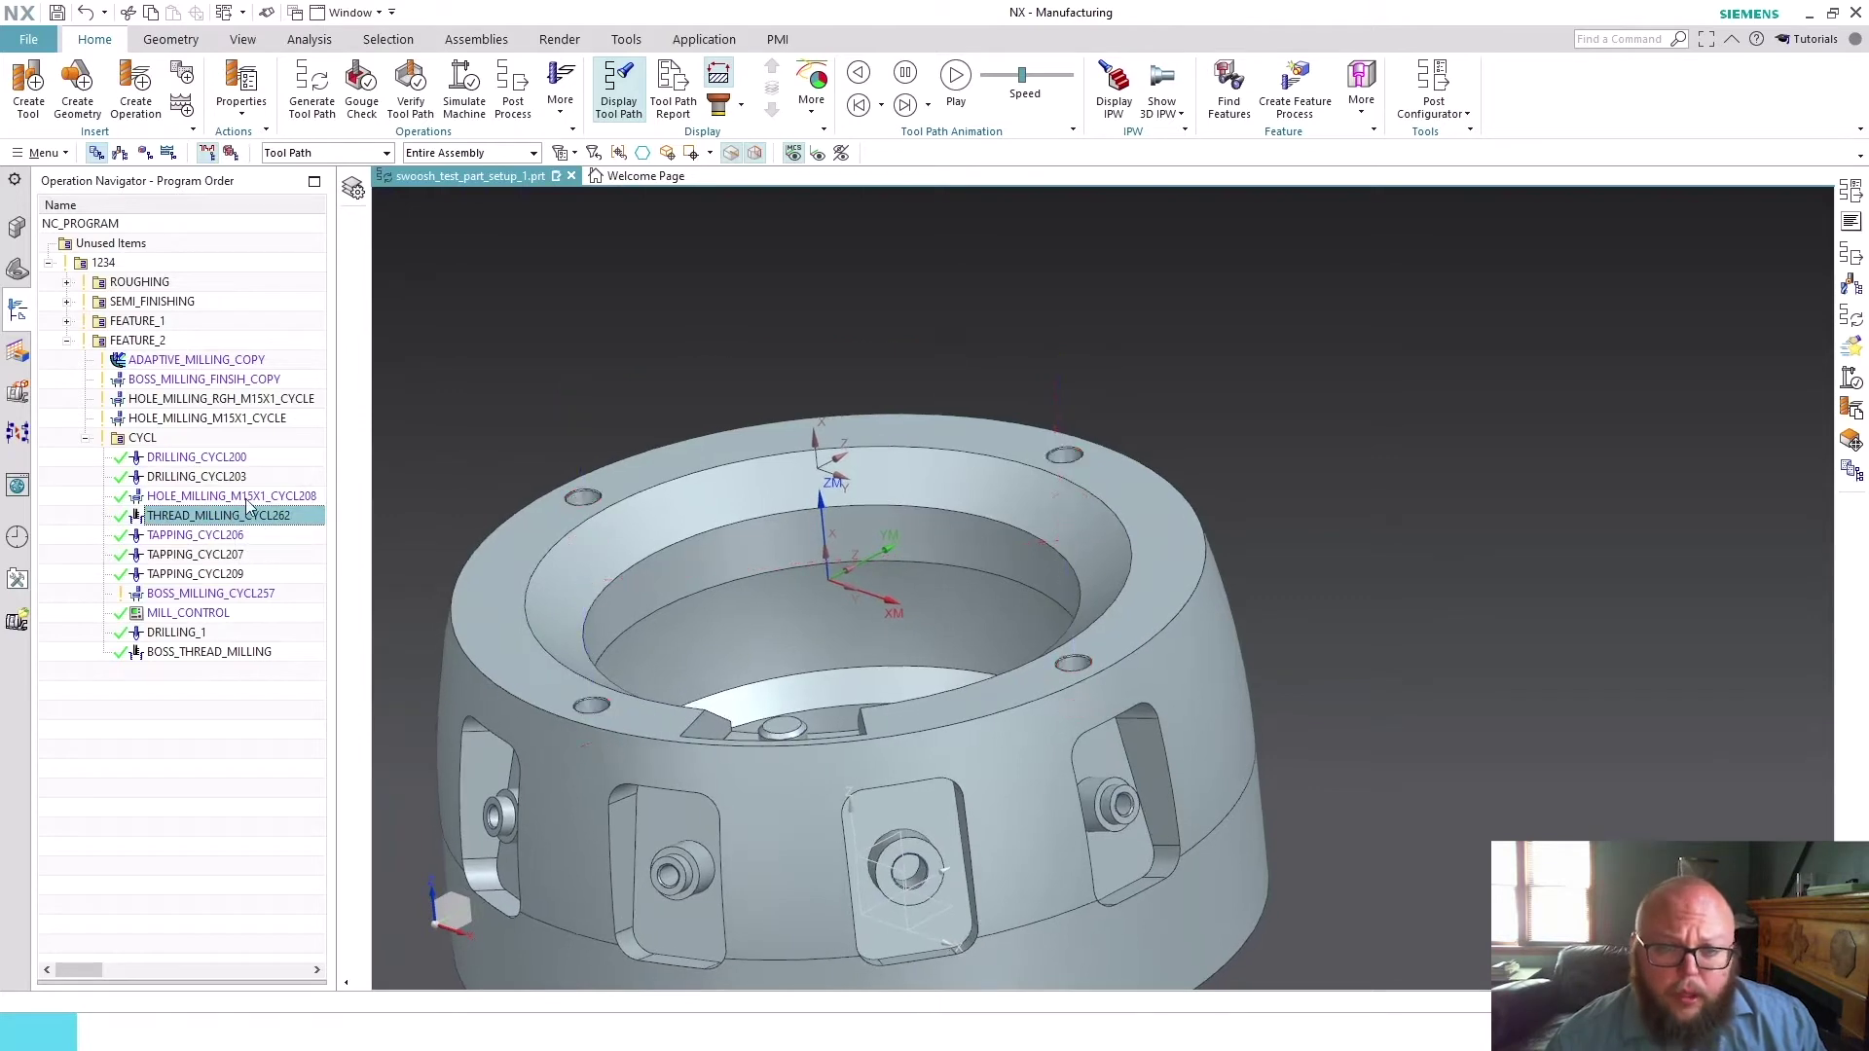
middle_drag(1032, 672, 1146, 699)
scroll(1146, 699, down, 3)
shift+middle_drag(1038, 681, 1135, 680)
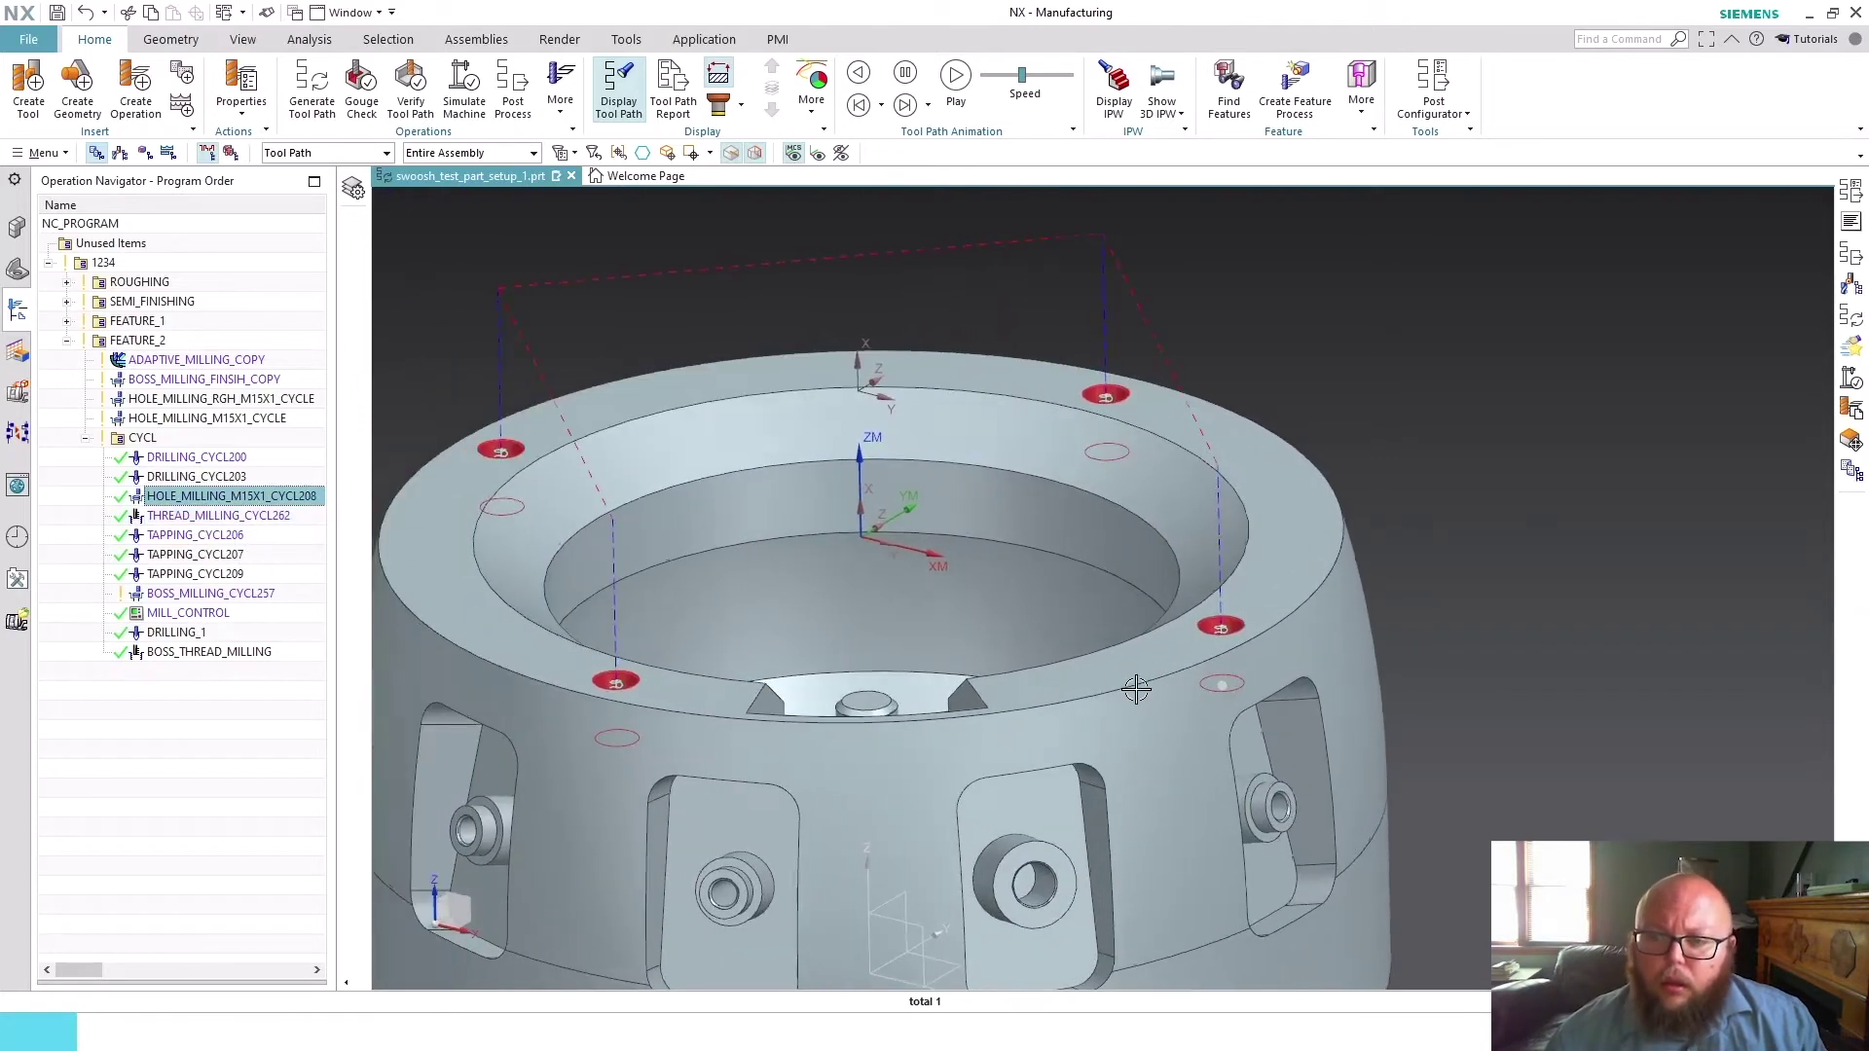
double_click(259, 495)
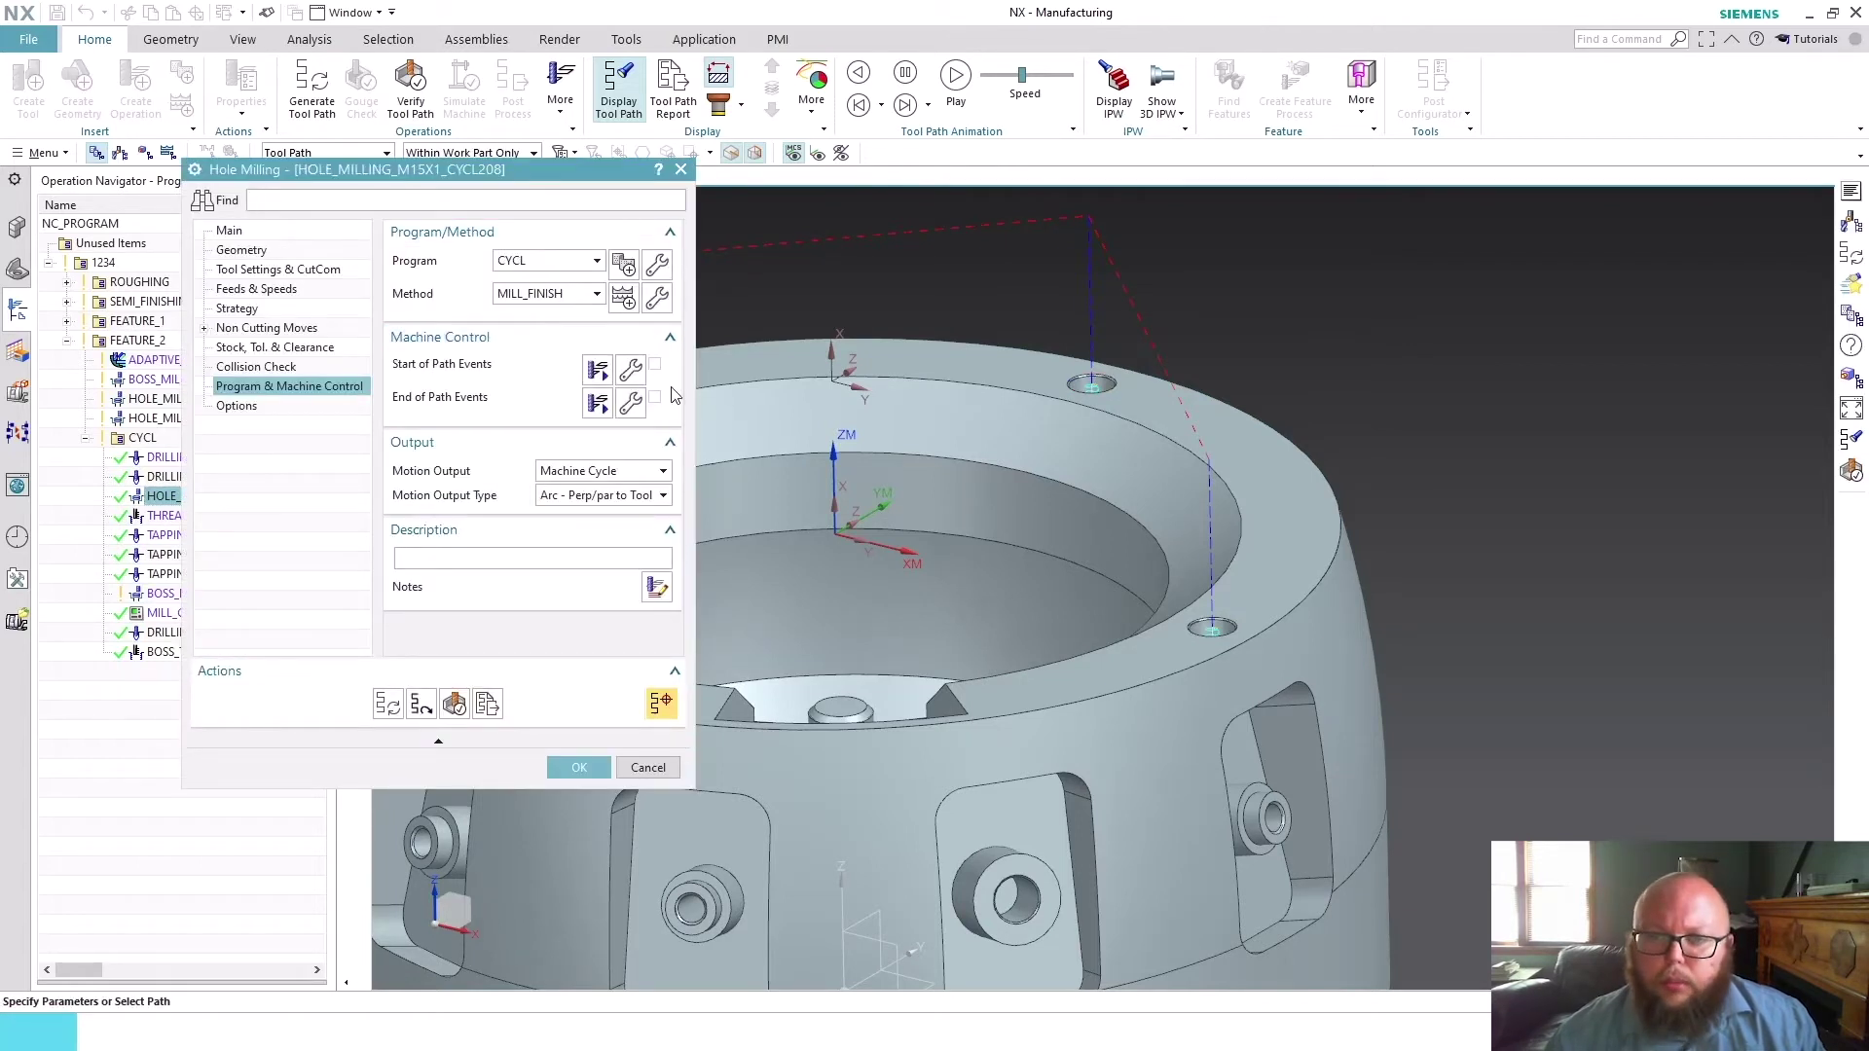
click(264, 235)
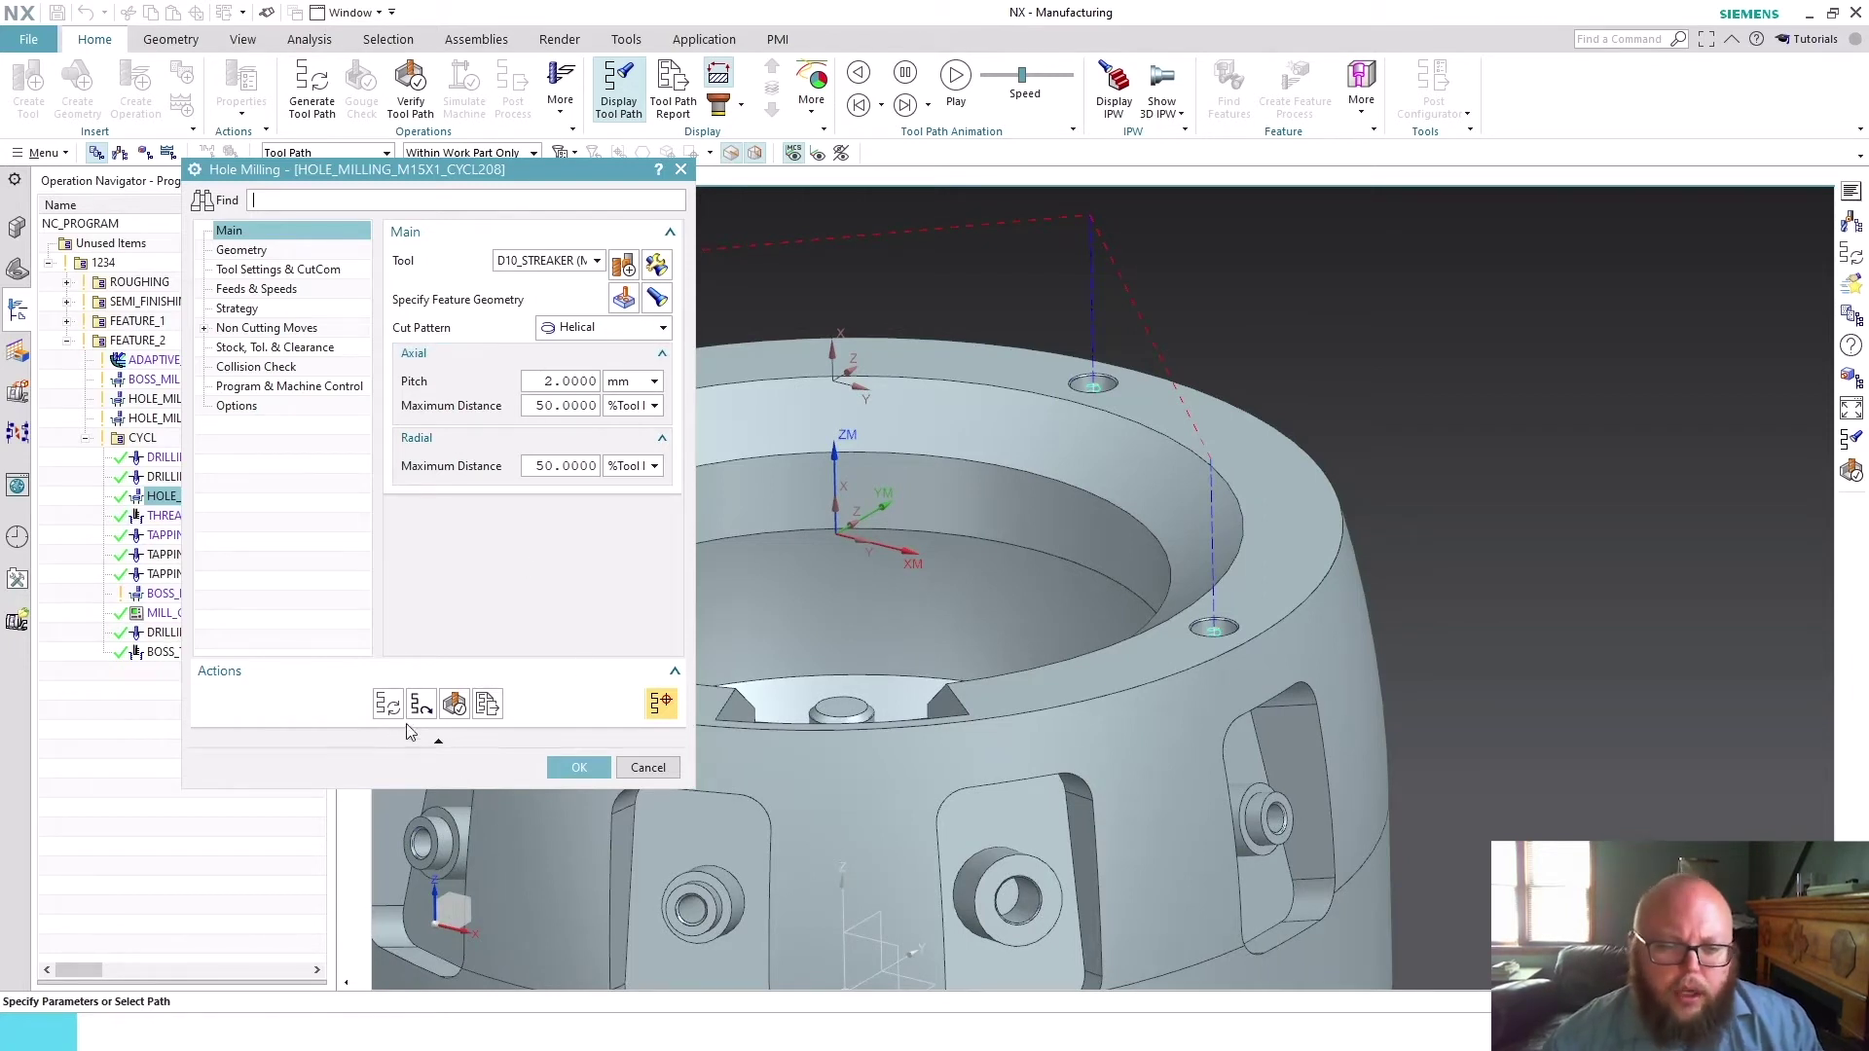
scroll(1107, 902, down, 10)
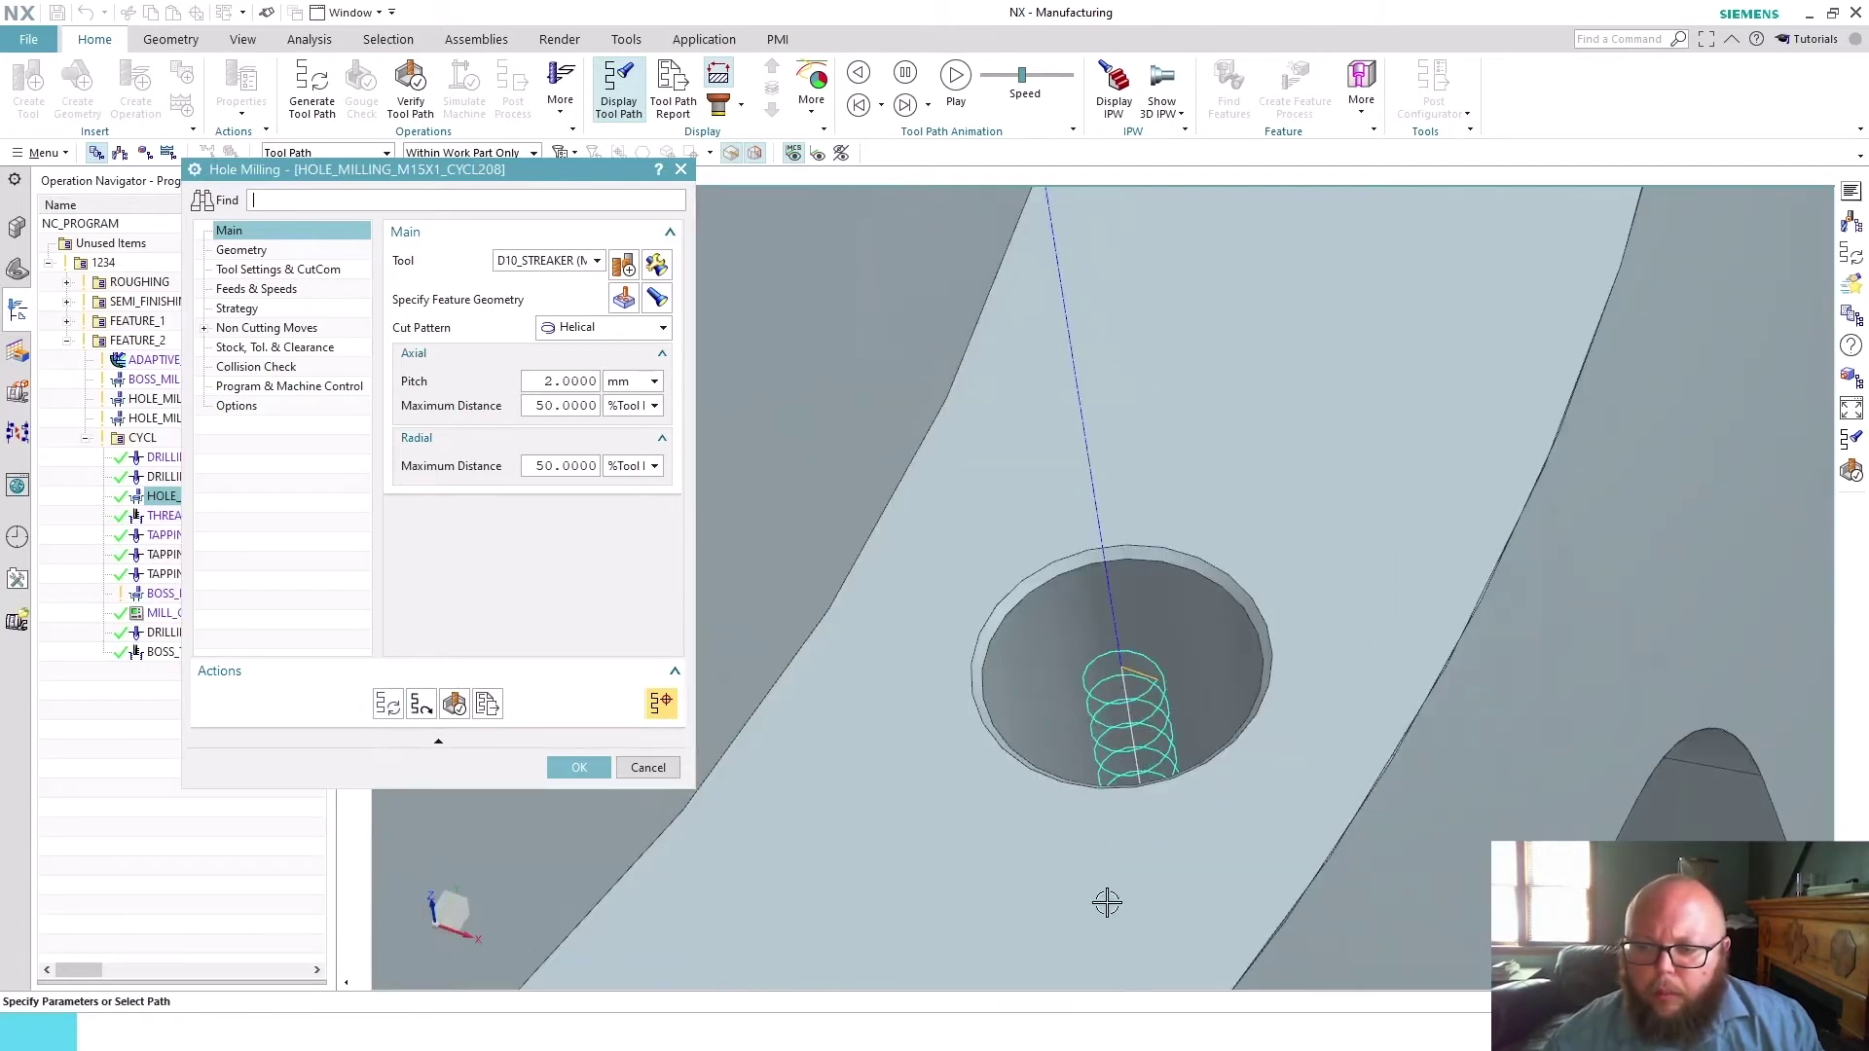
scroll(984, 626, up, 3)
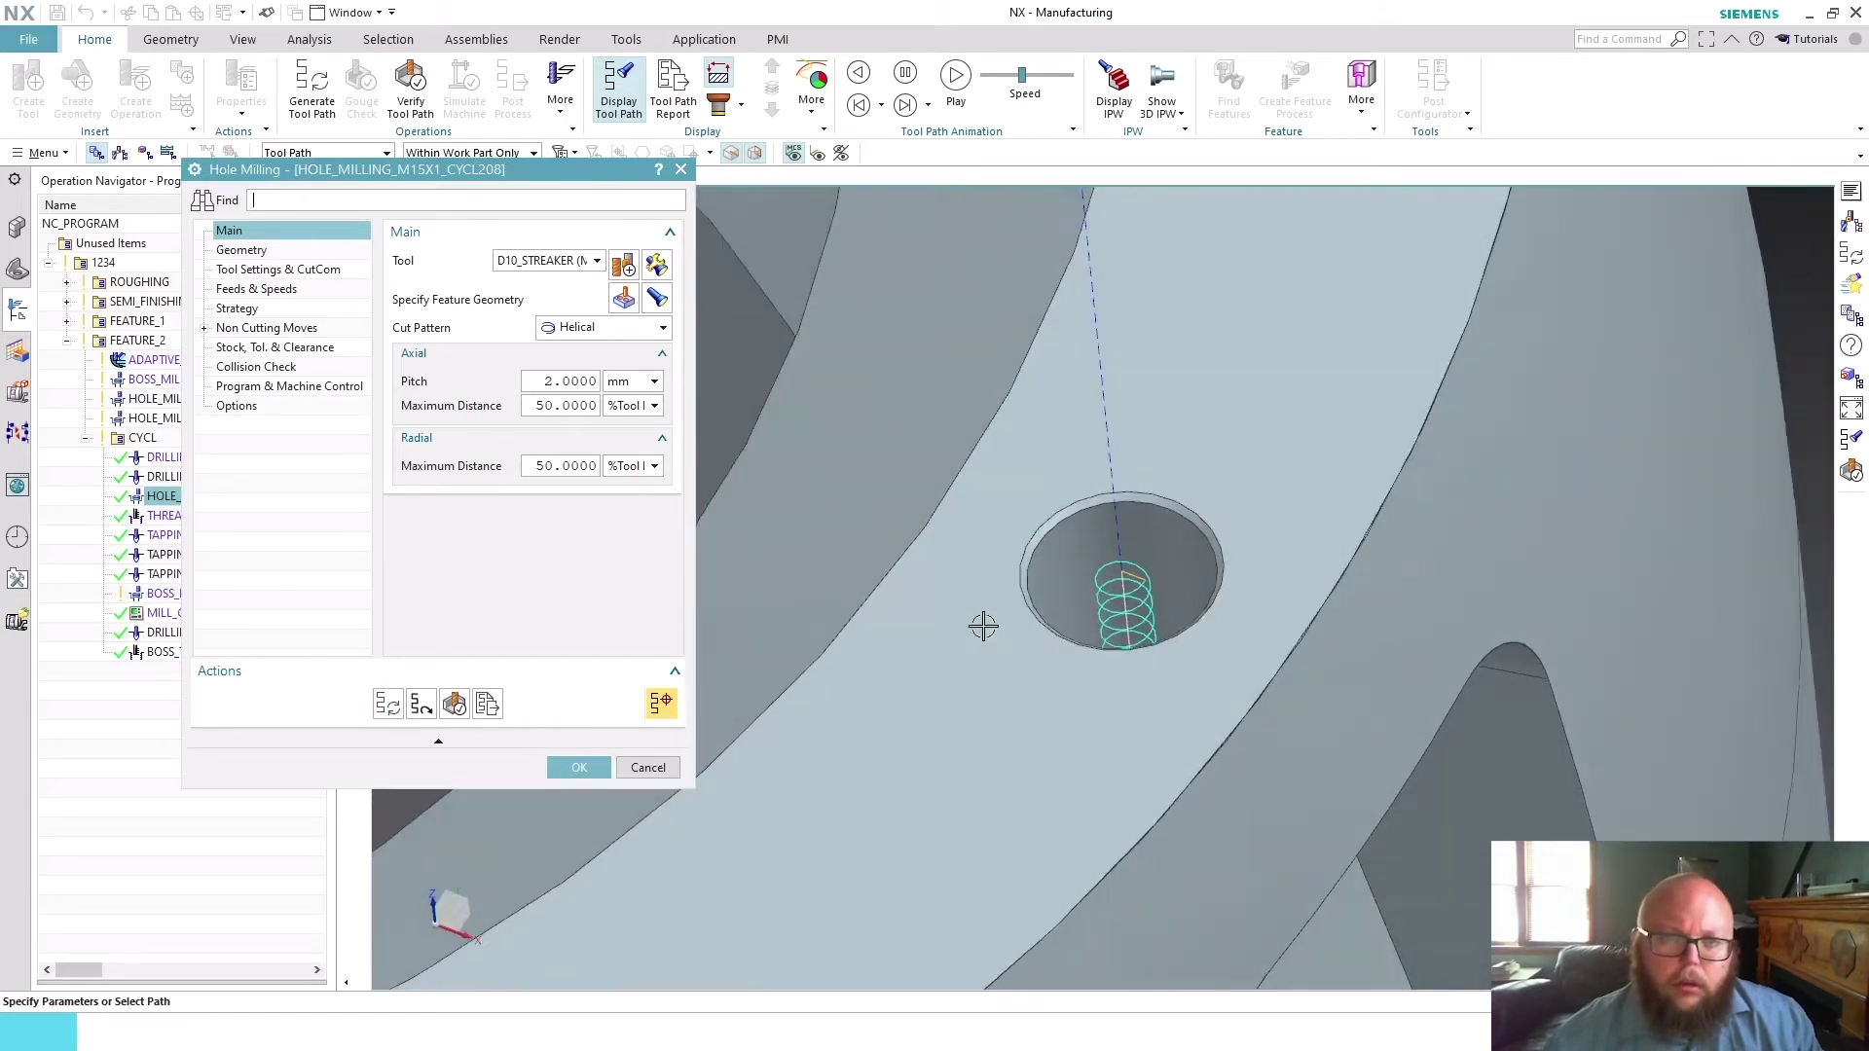
scroll(983, 626, up, 10)
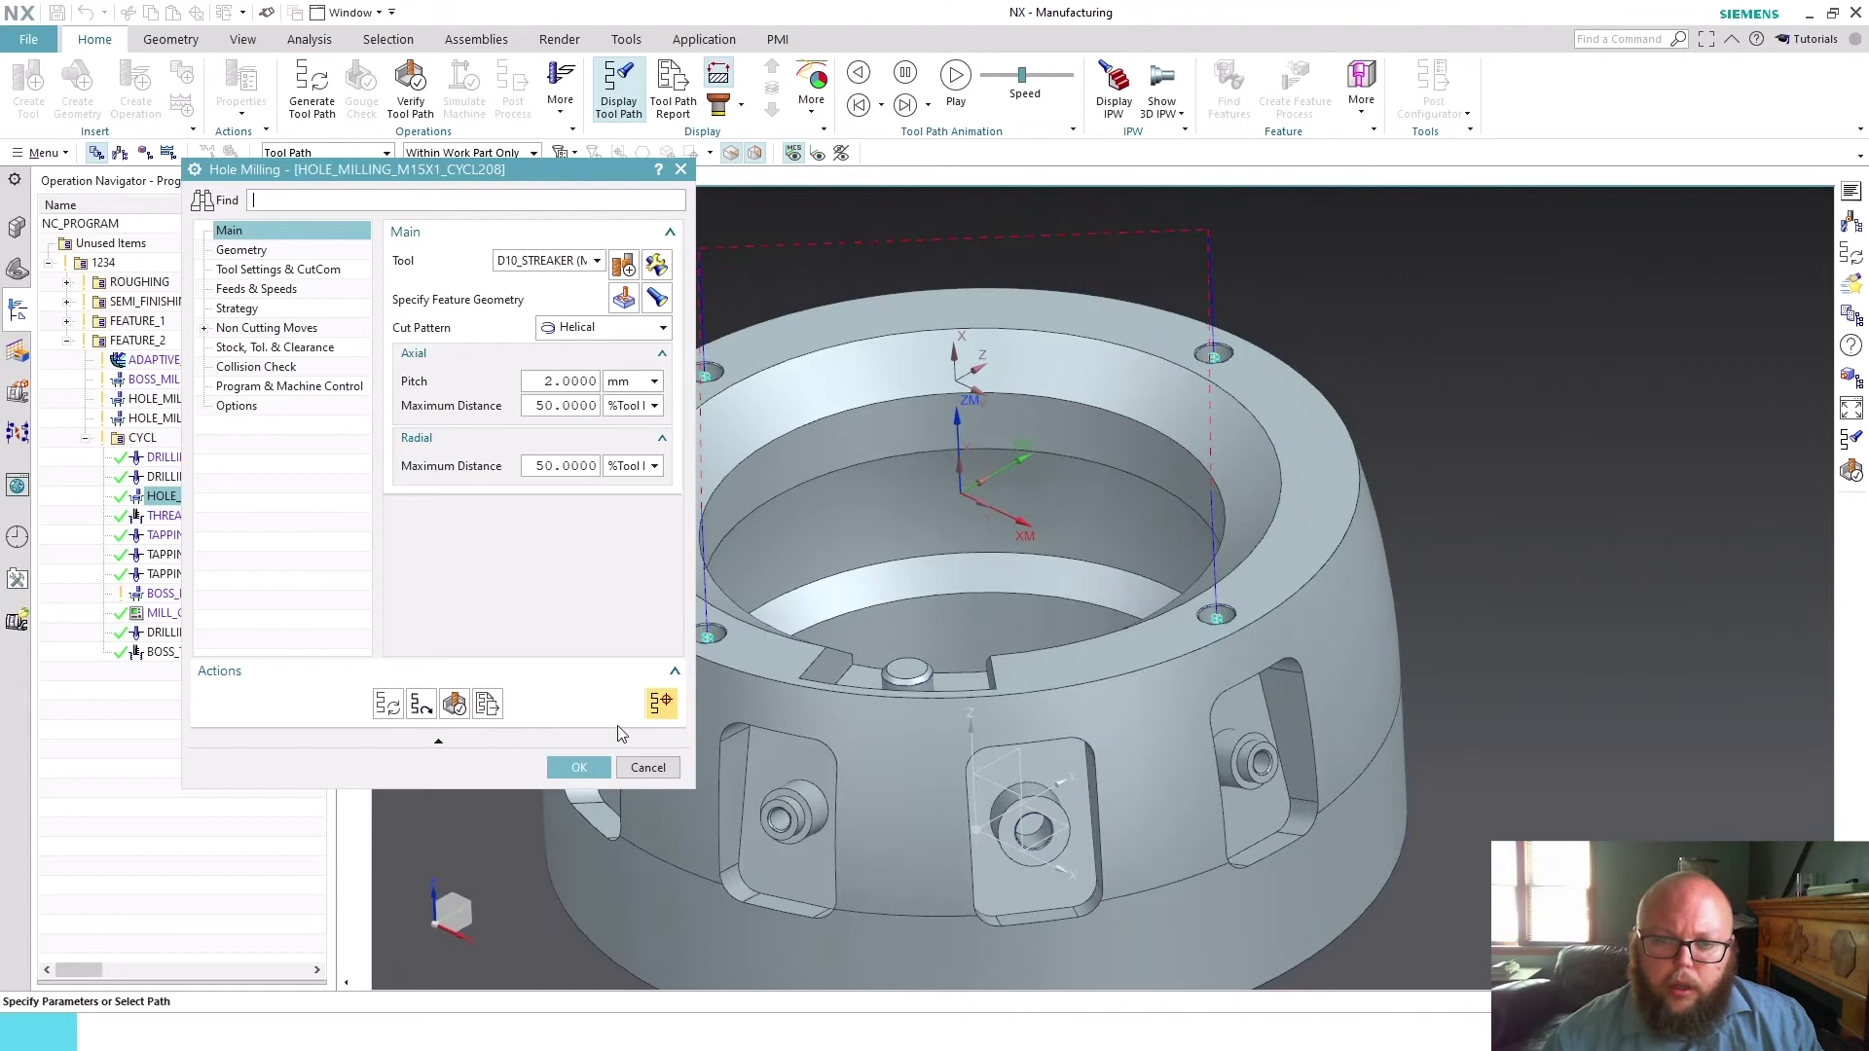
click(249, 407)
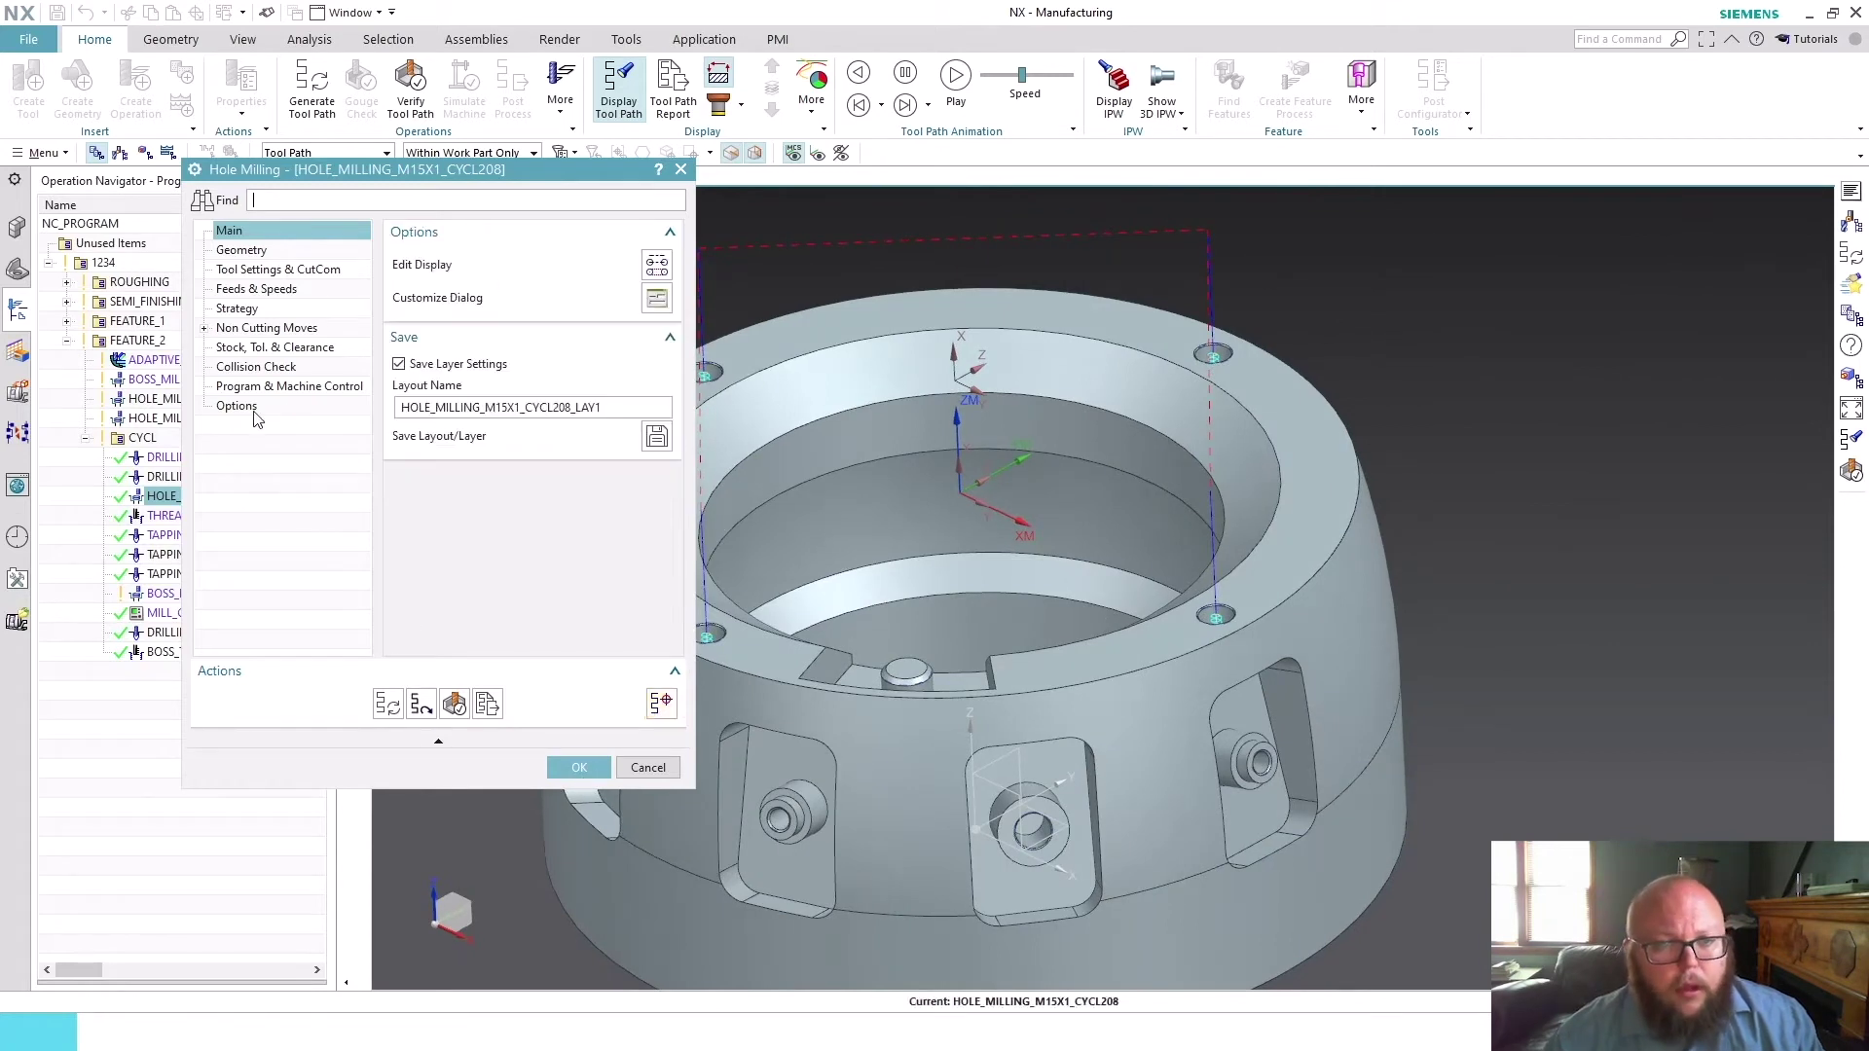
click(278, 388)
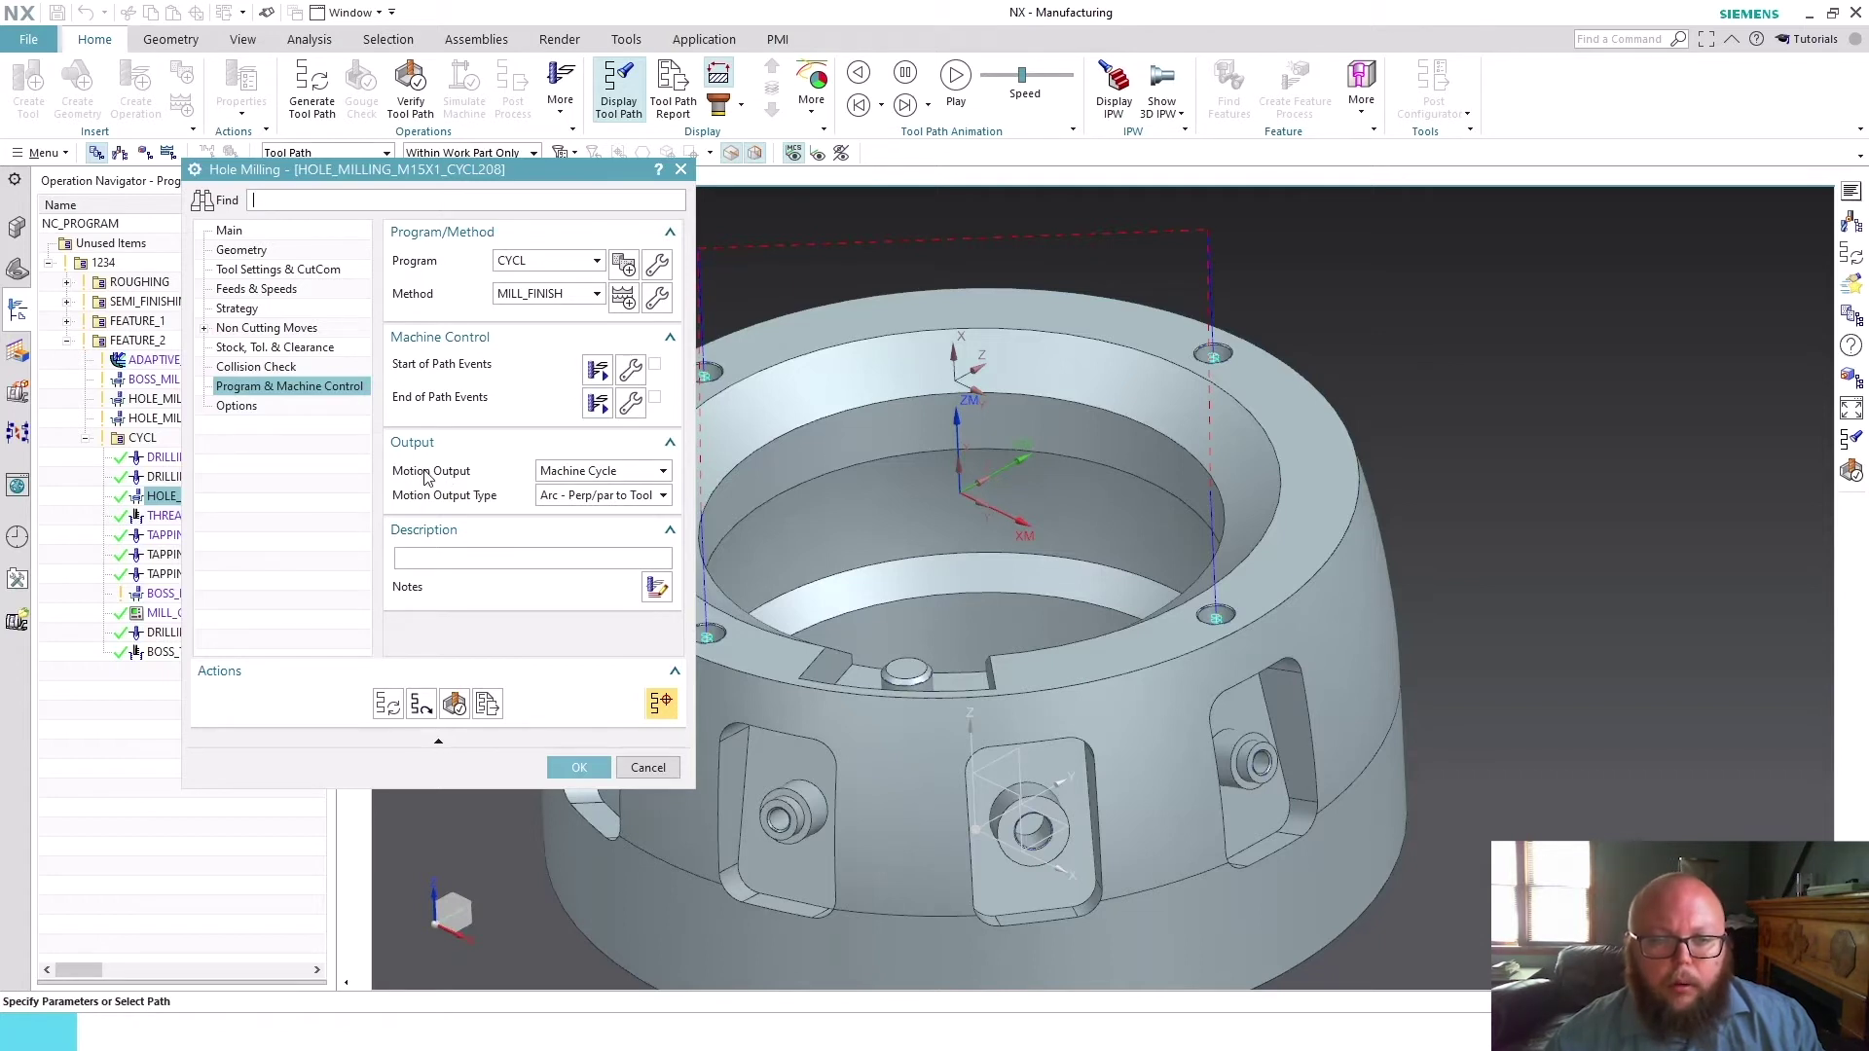
Keep Machine Cycle motion output and check the CYCLE/MILL,HOLE,HELICAL records in the tool path listing.
click(578, 474)
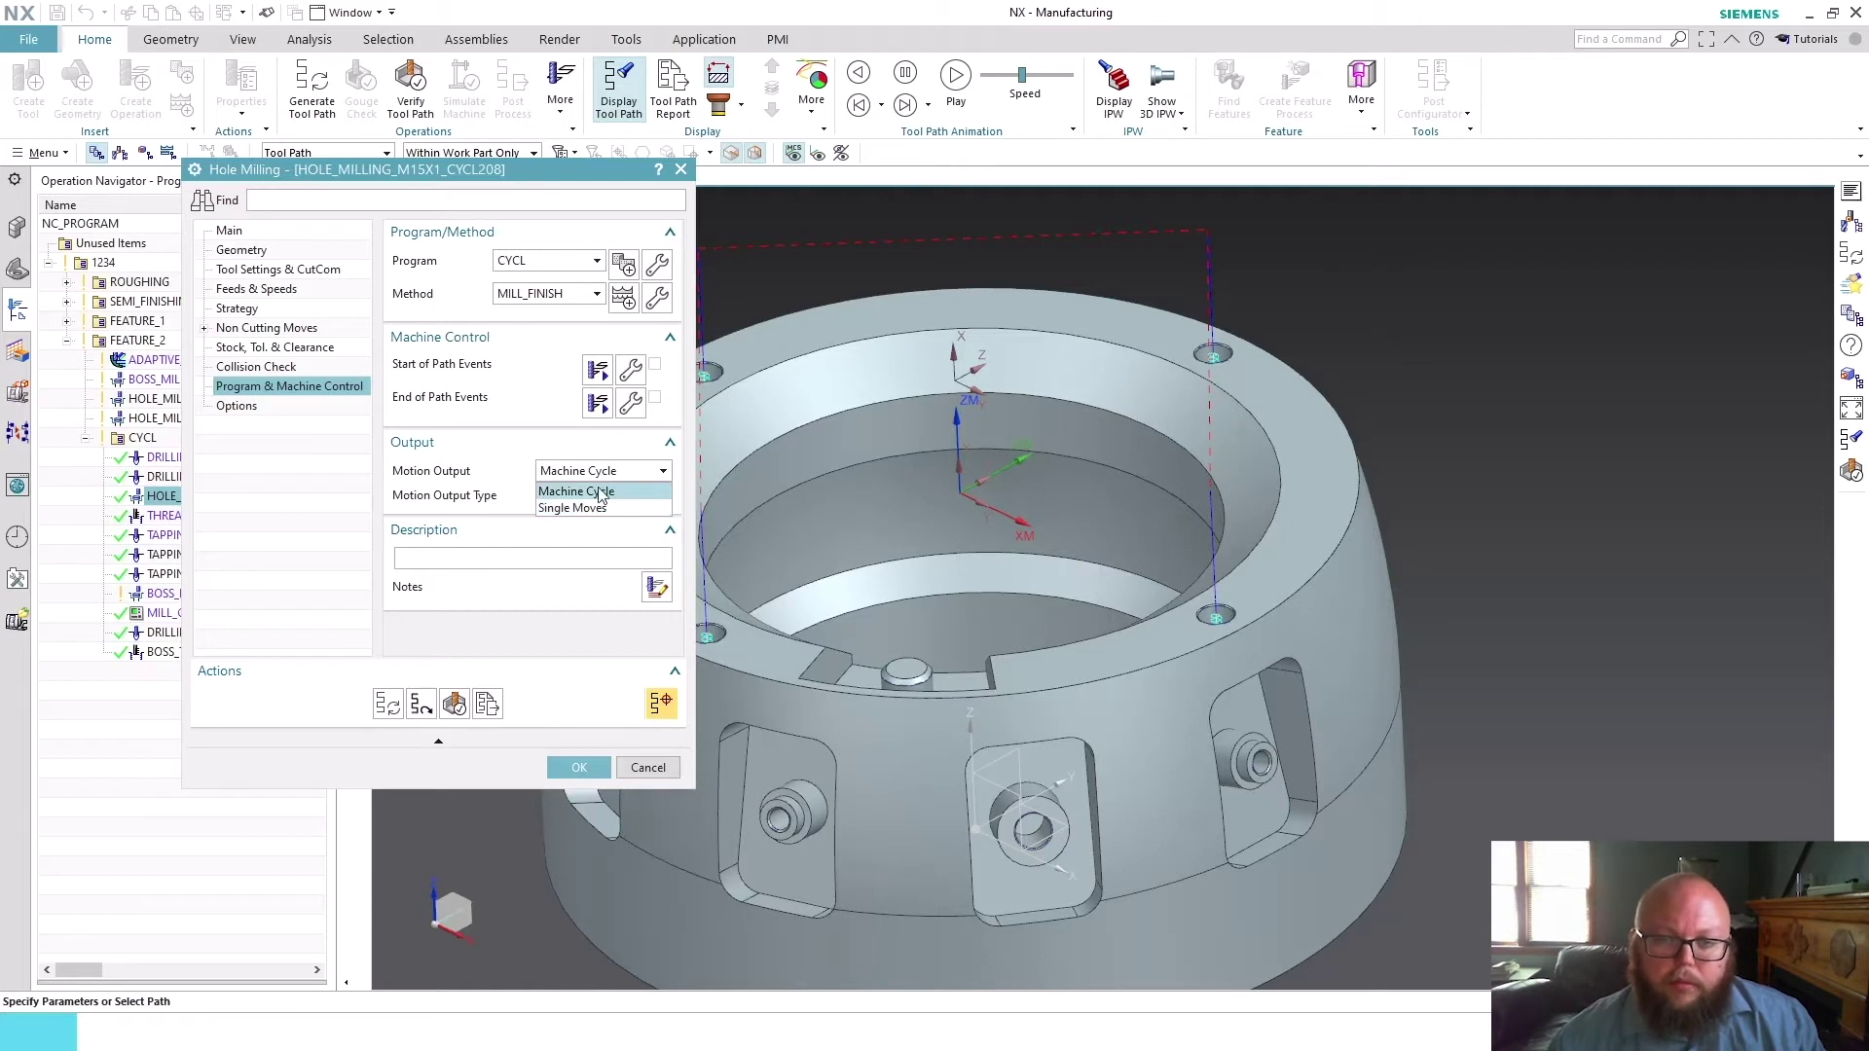
click(600, 492)
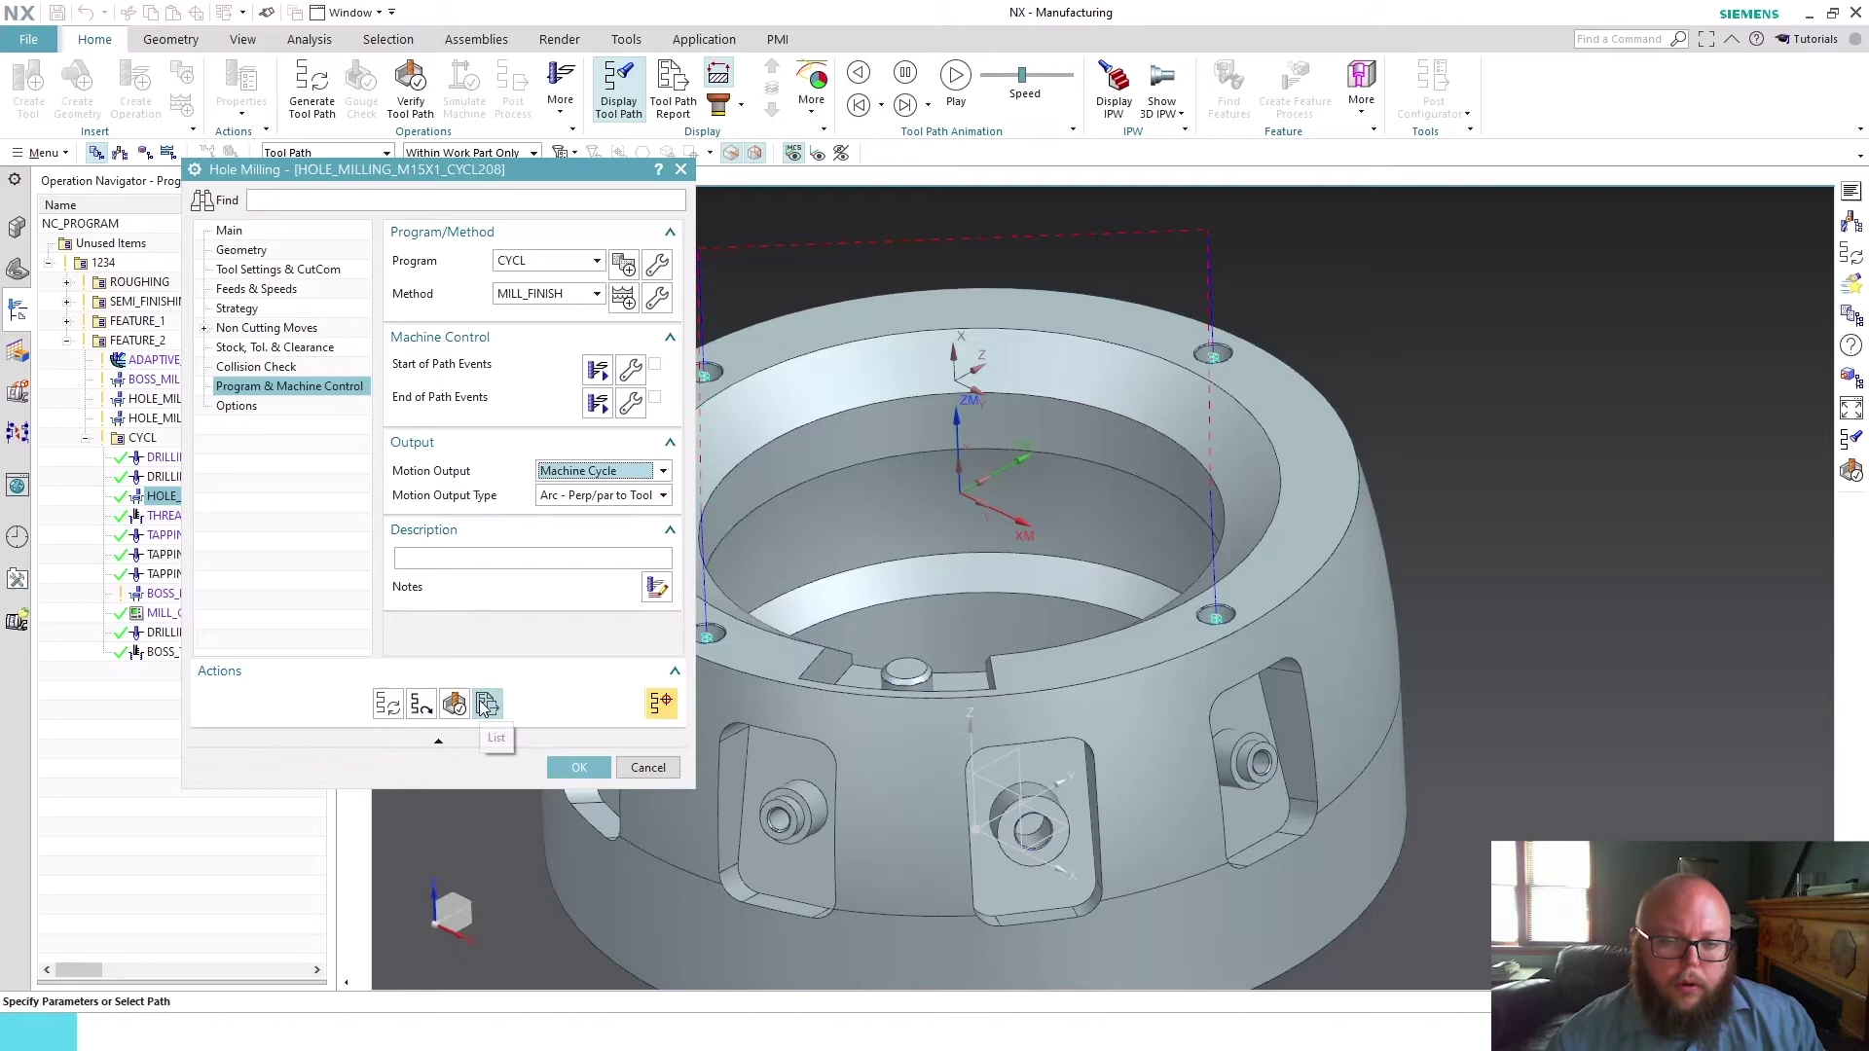
click(487, 705)
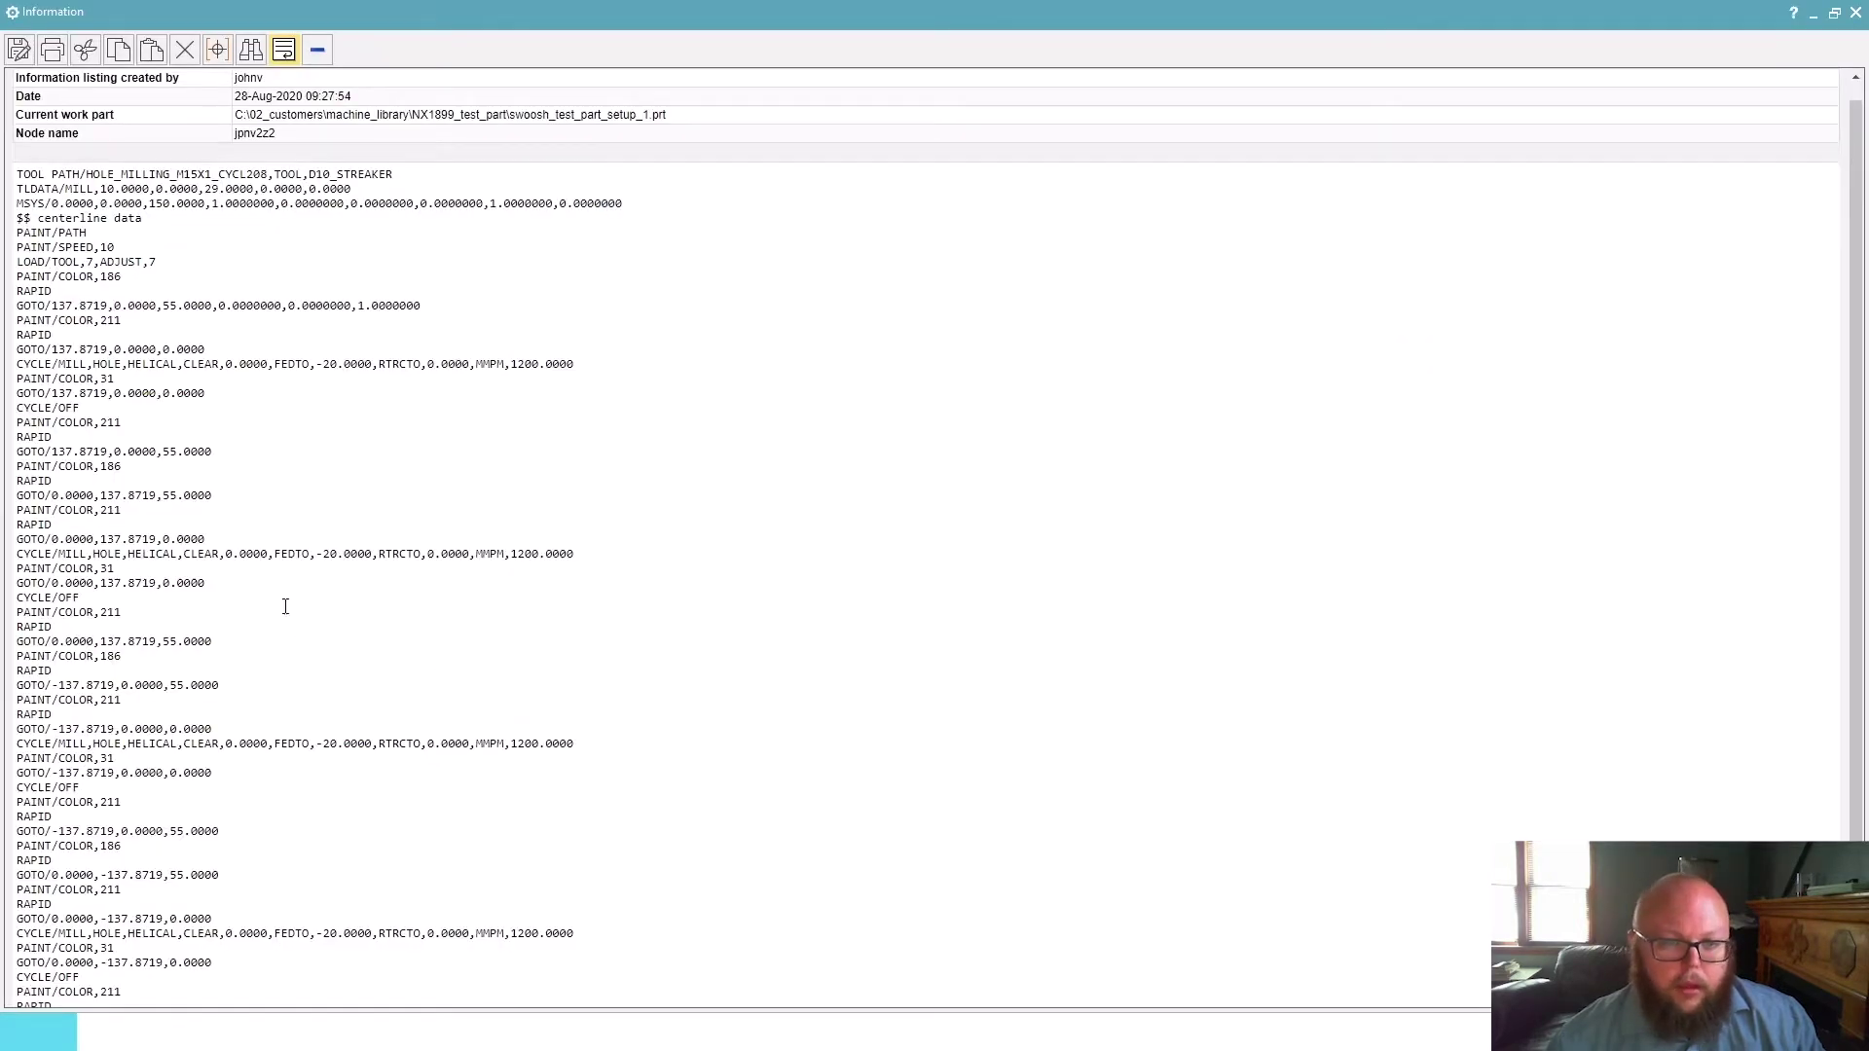
triple_click(19, 555)
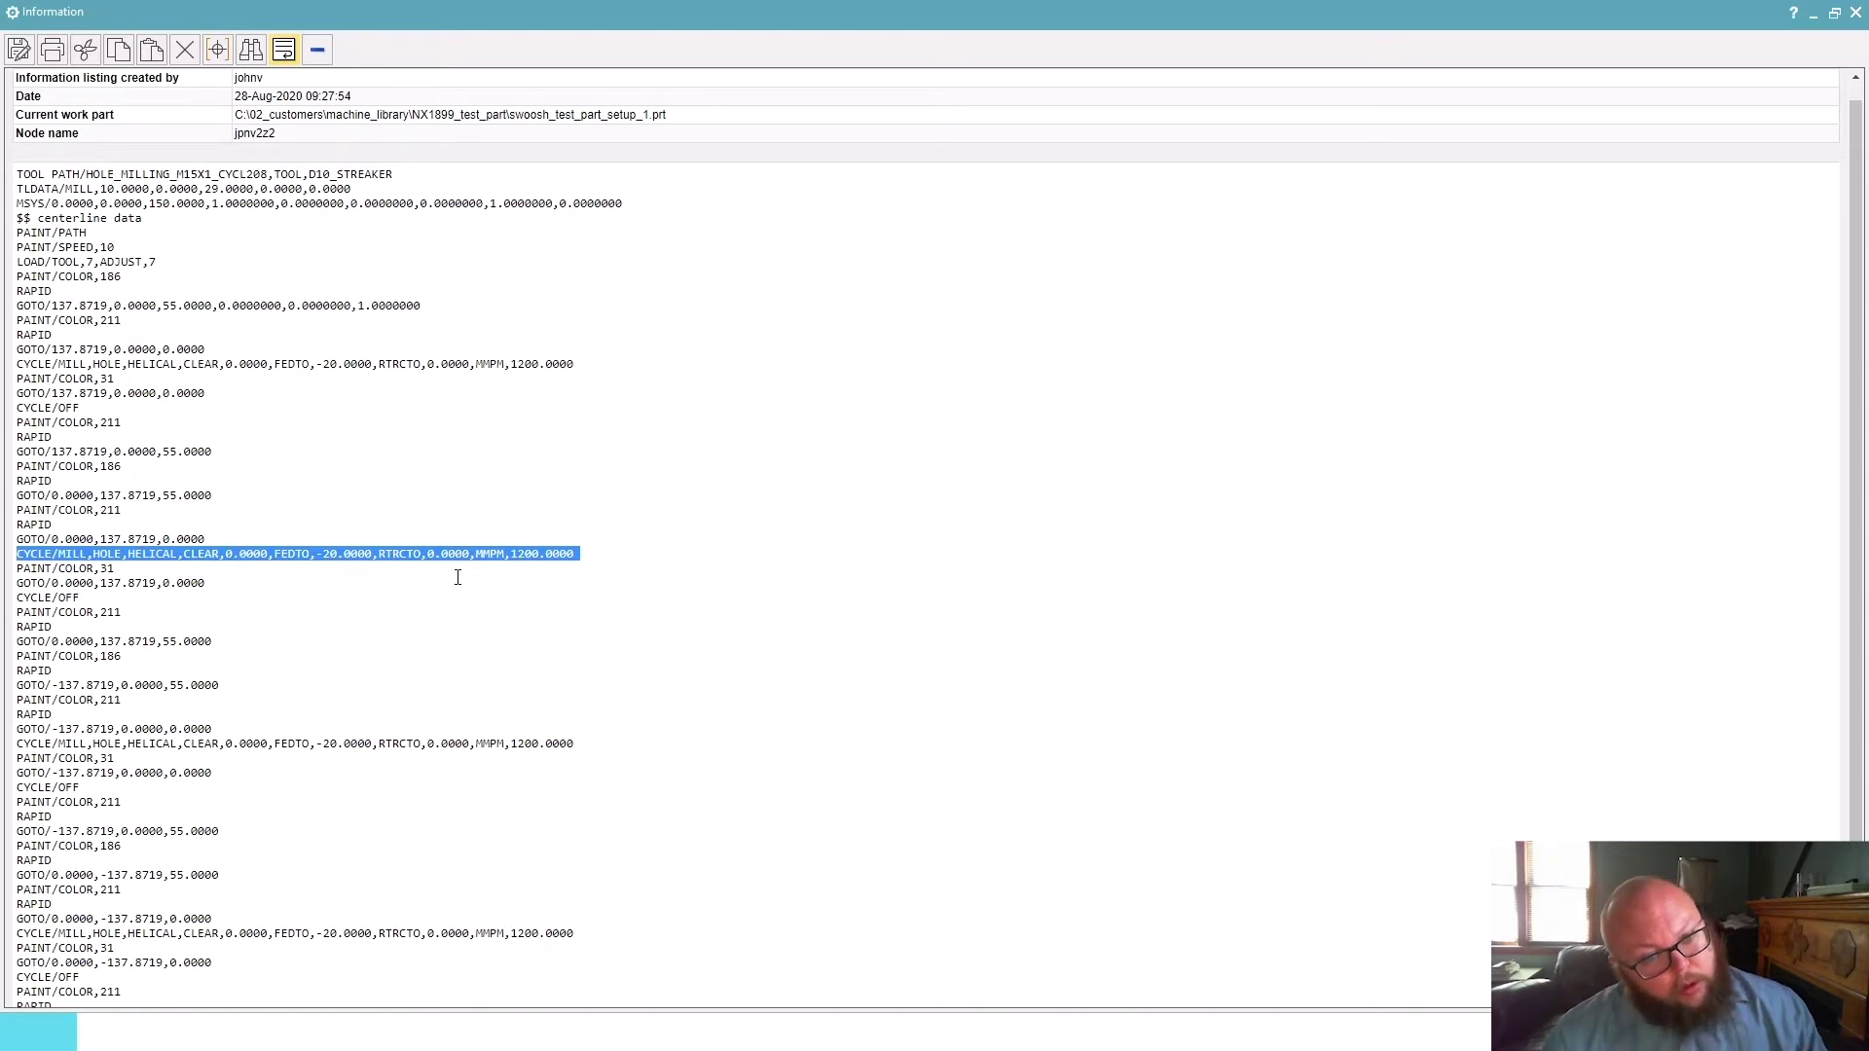
click(1855, 12)
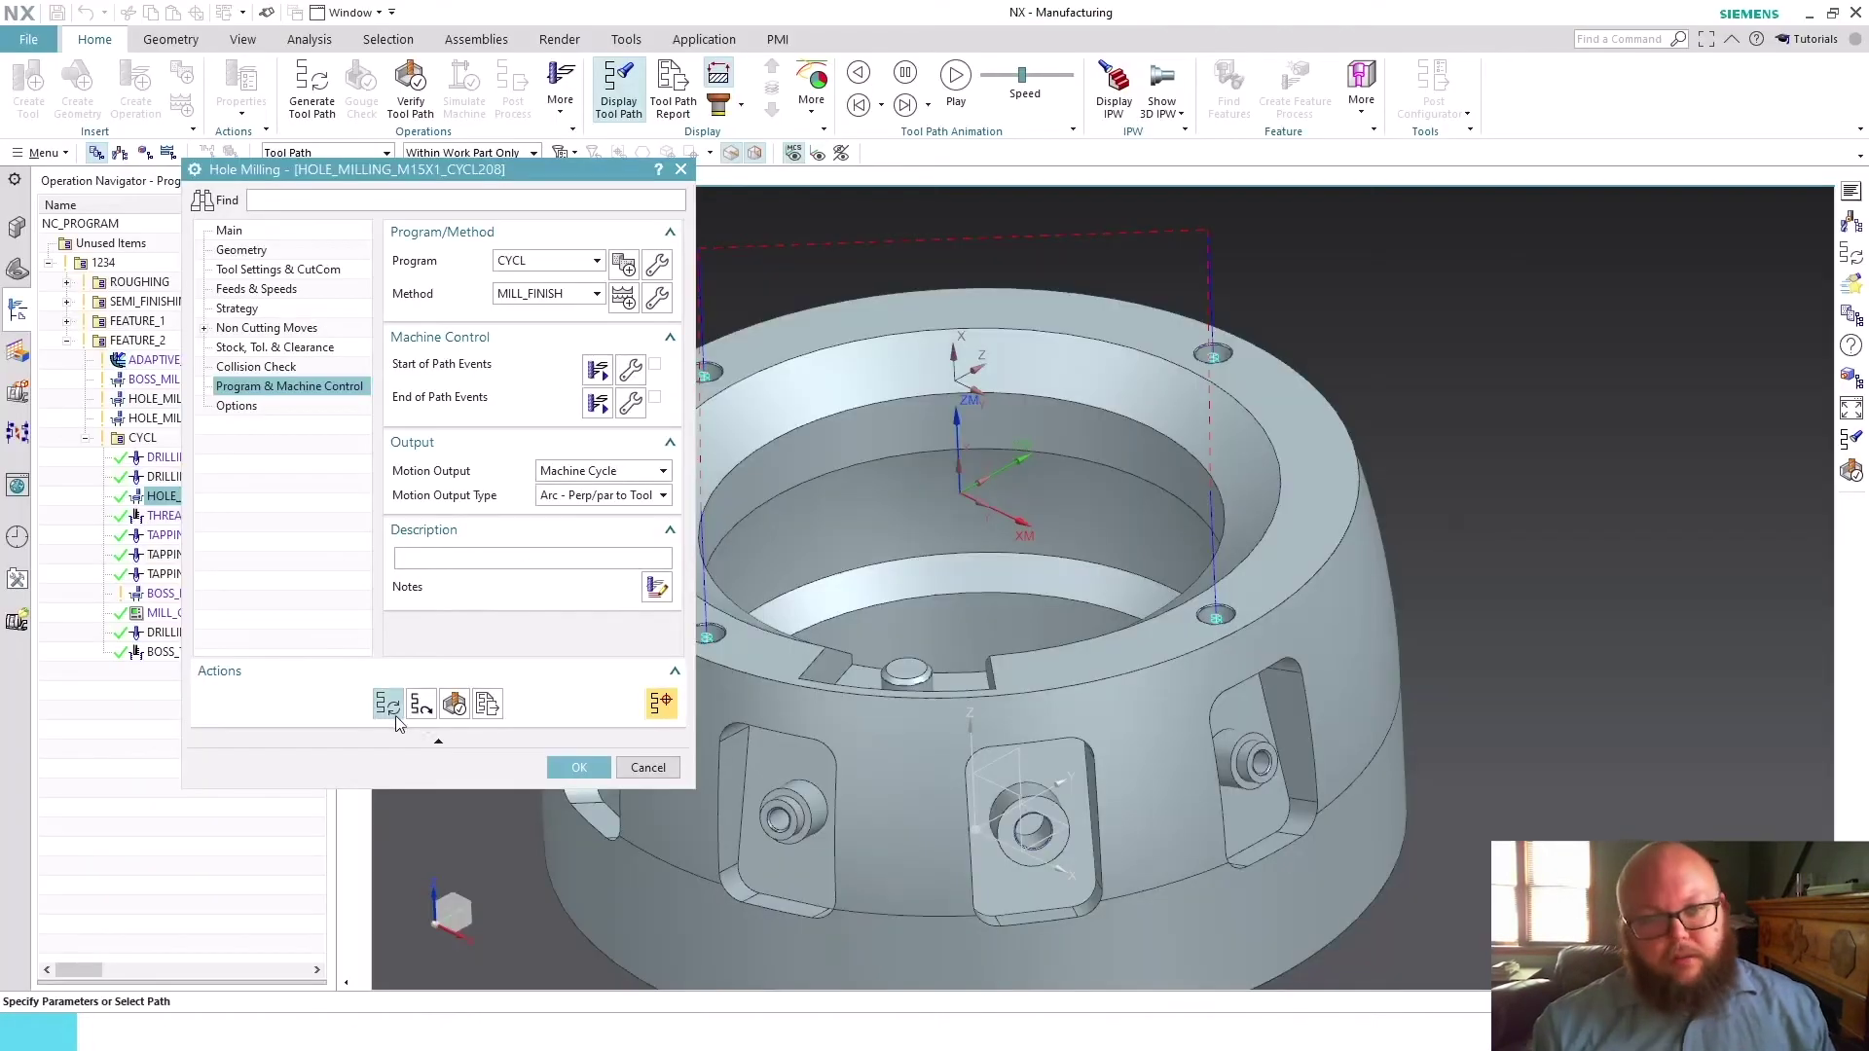
Accept the hole milling settings and post-process with Heidenhain_iTNC640, overwriting hole_milling_m15x1_cycl208.h.
click(578, 769)
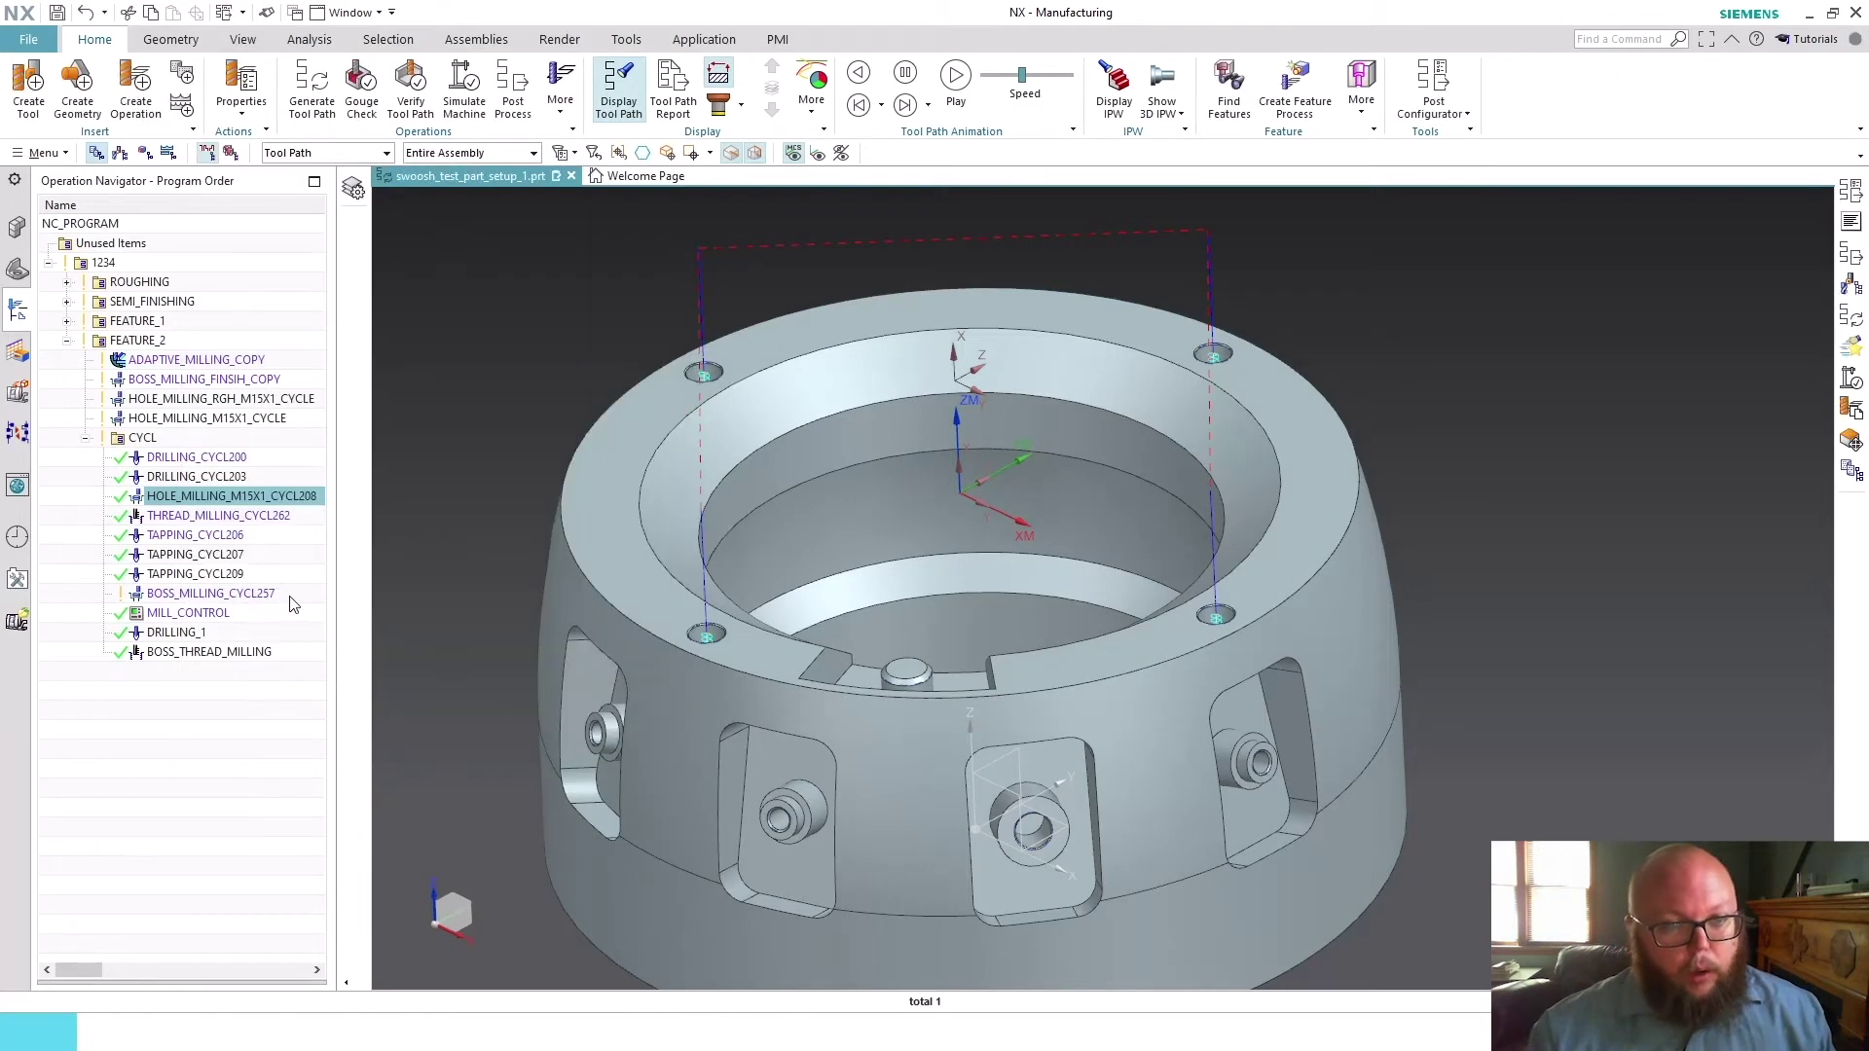
right_click(228, 497)
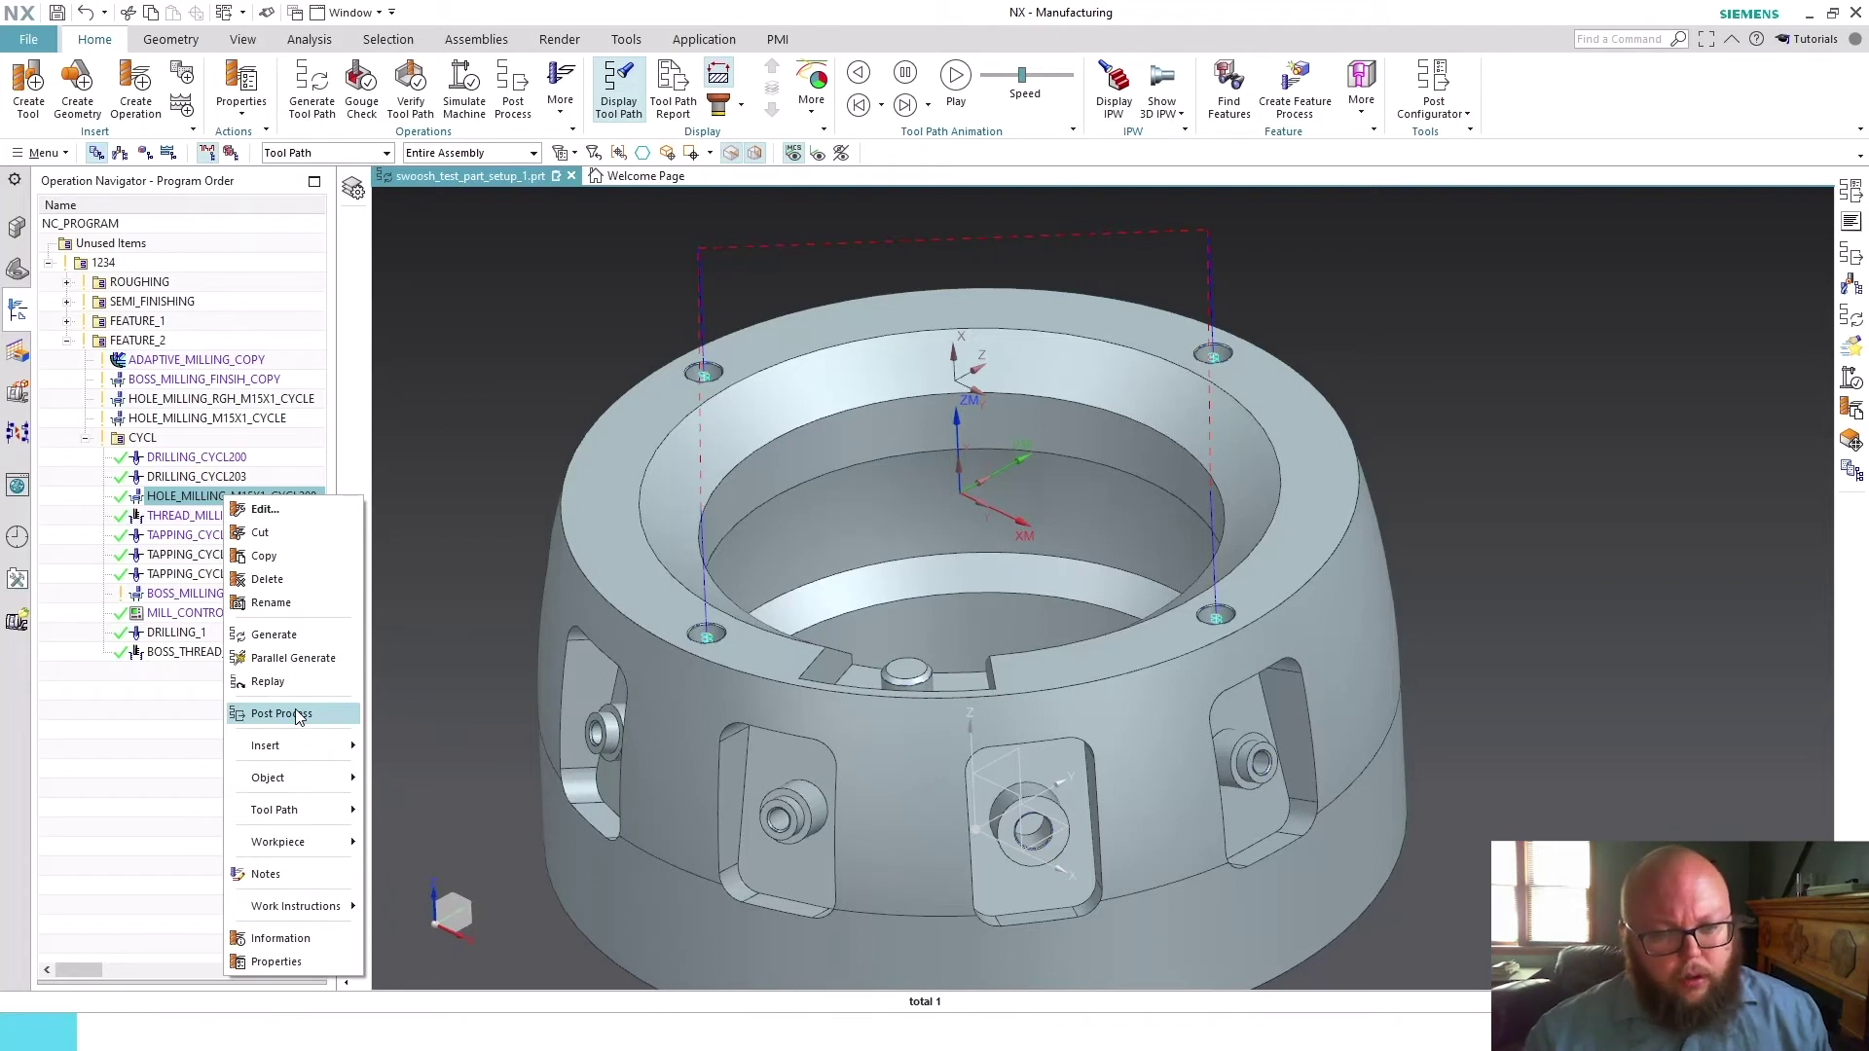
click(298, 715)
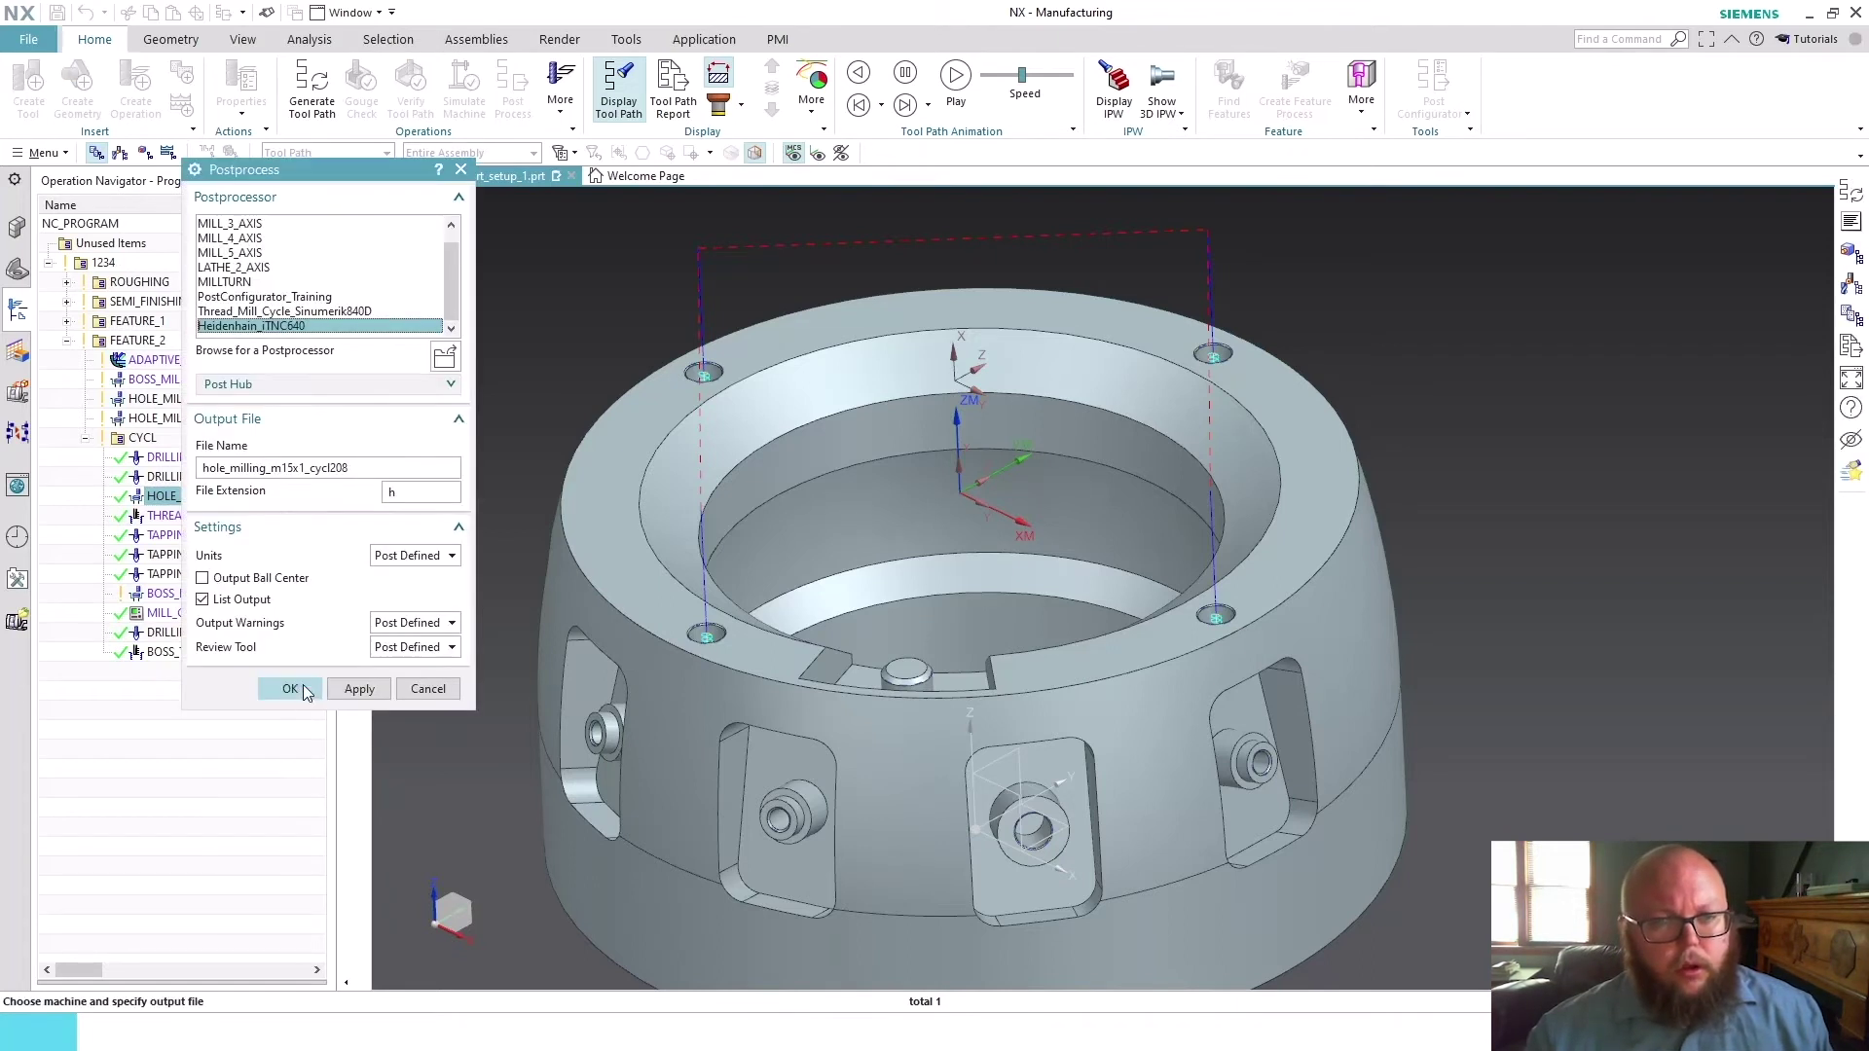
click(305, 691)
click(831, 560)
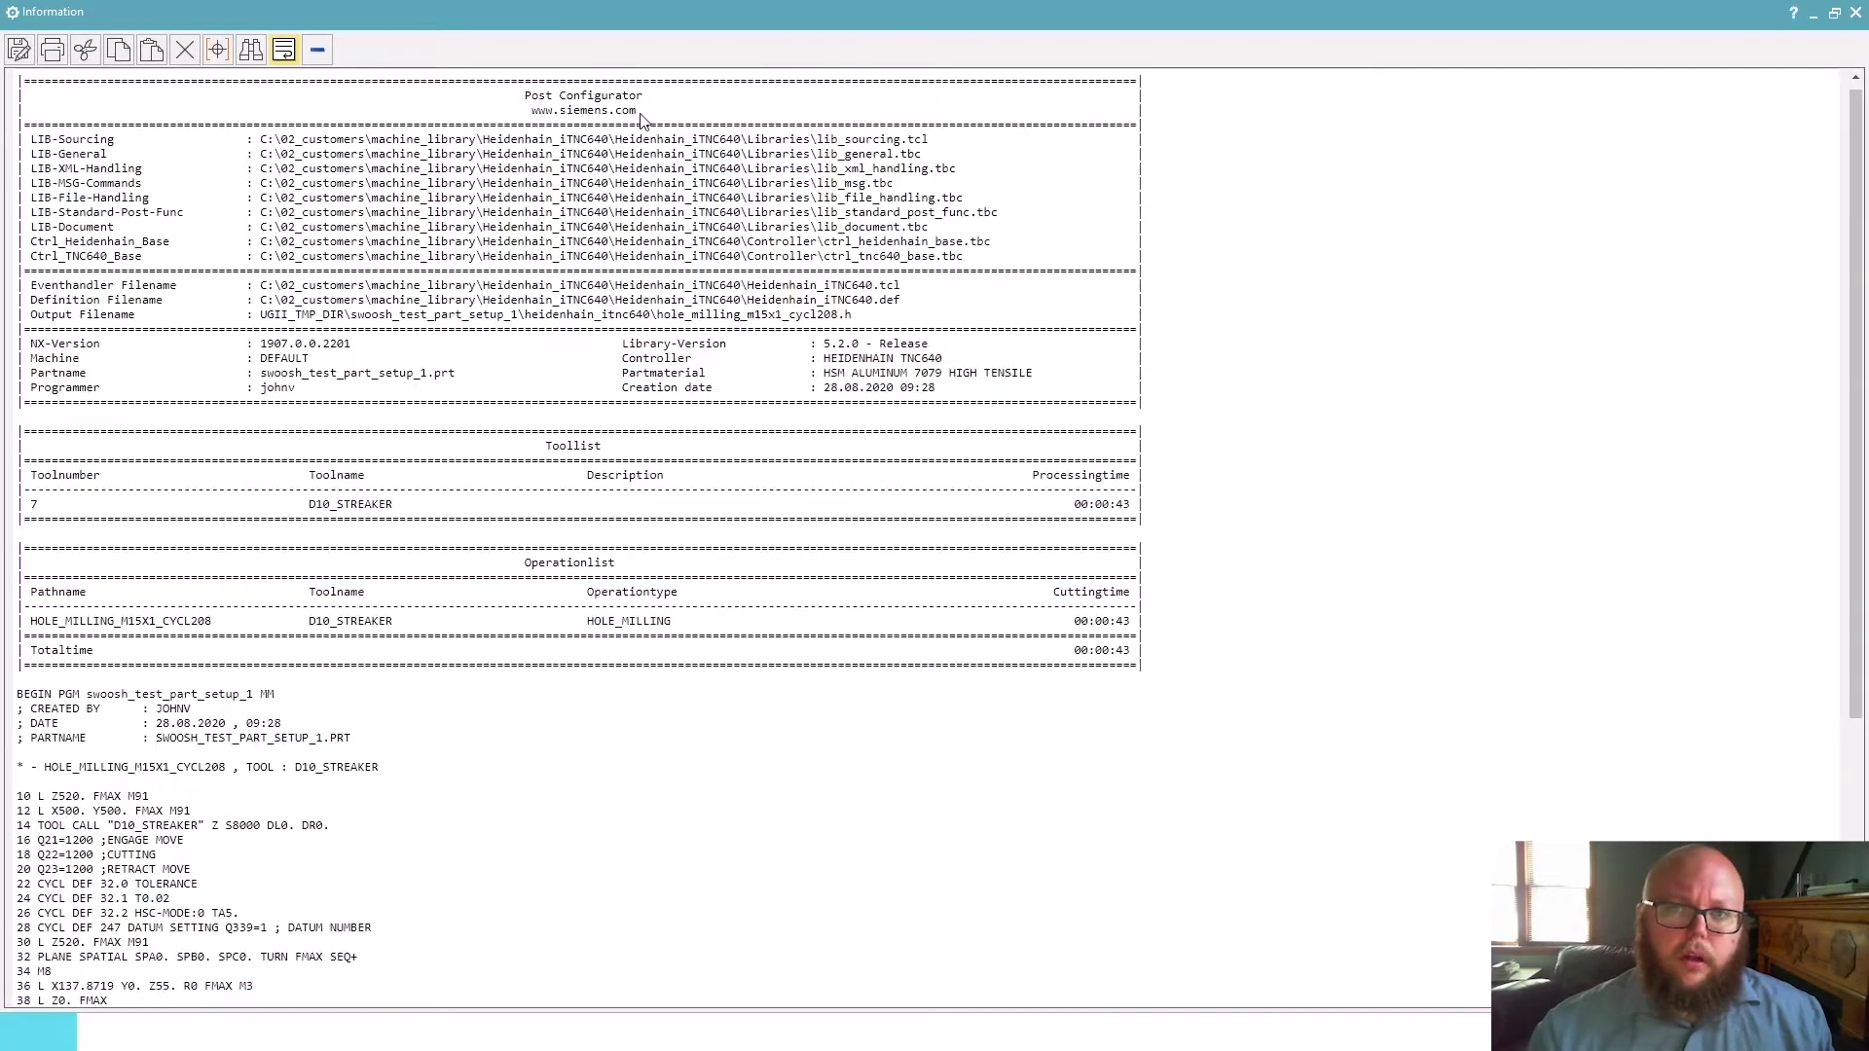
double_click(791, 11)
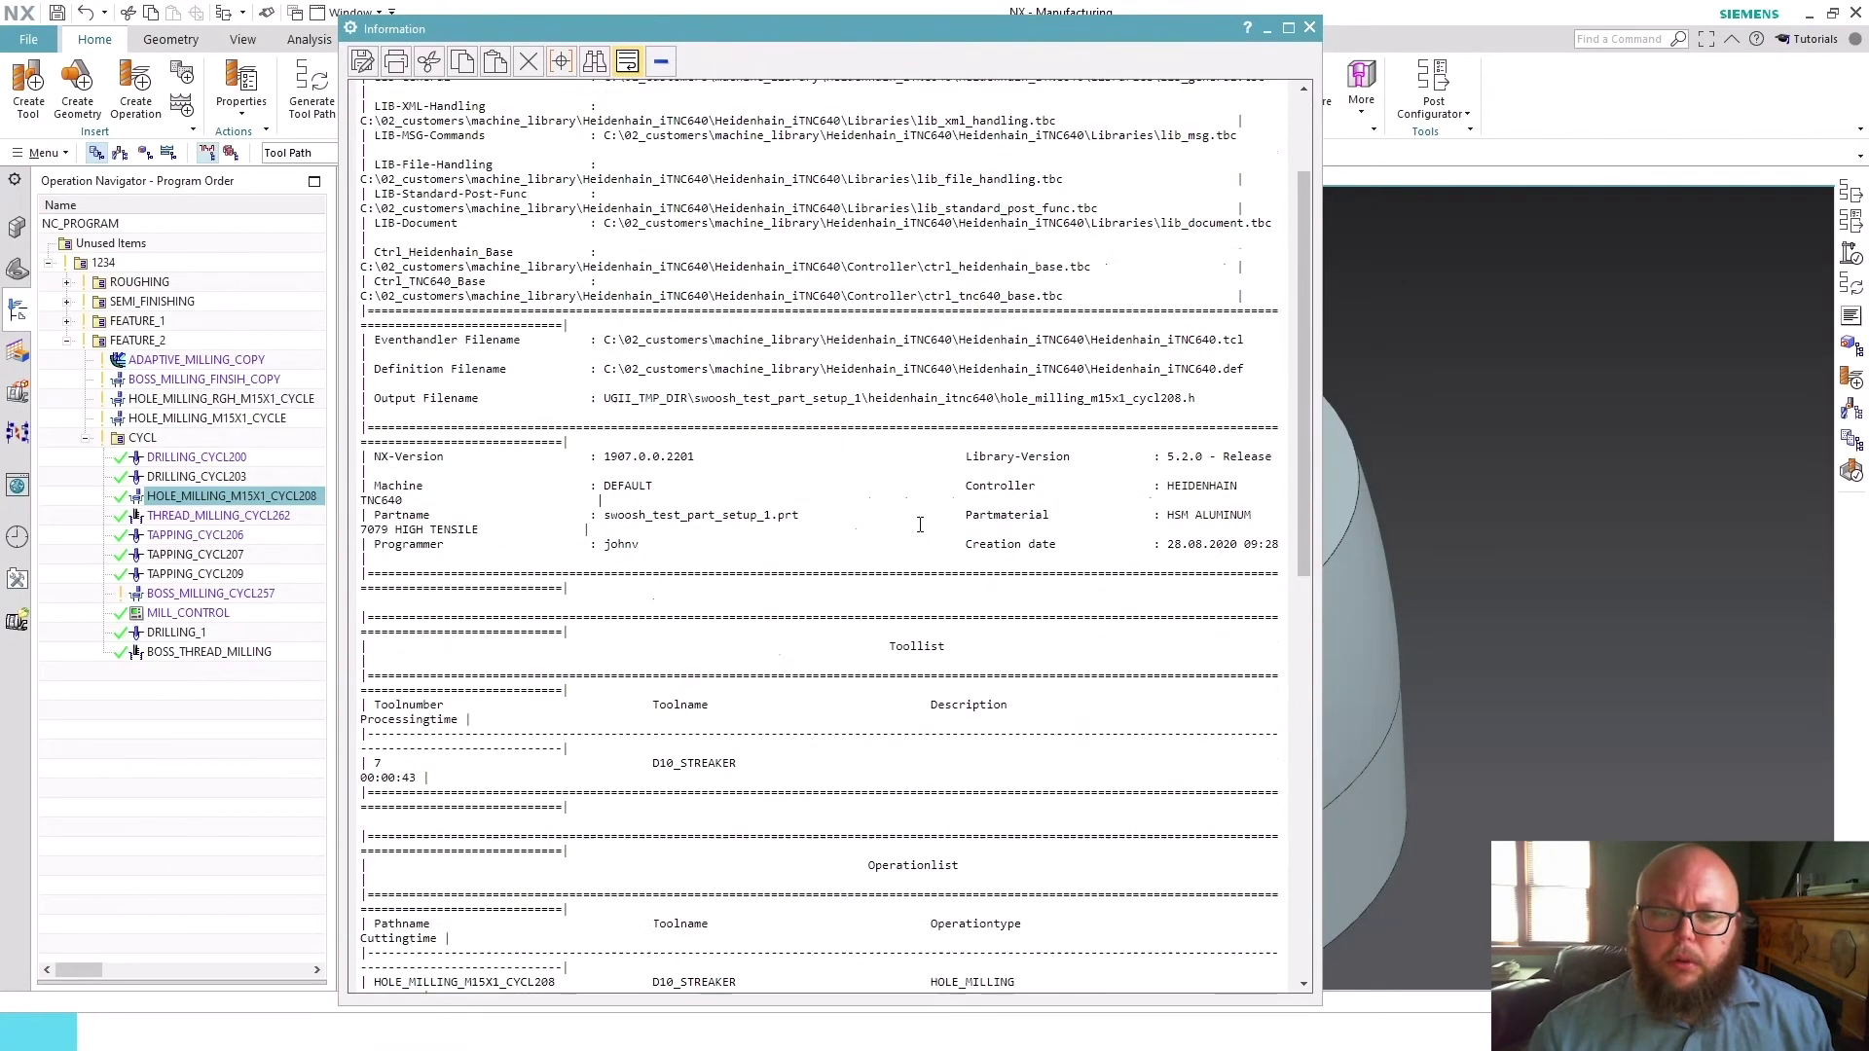
Scroll to the end of the NC listing and highlight lines 36 and 38 with CYCL DEF 208 blocks.
scroll(920, 524, down, 20)
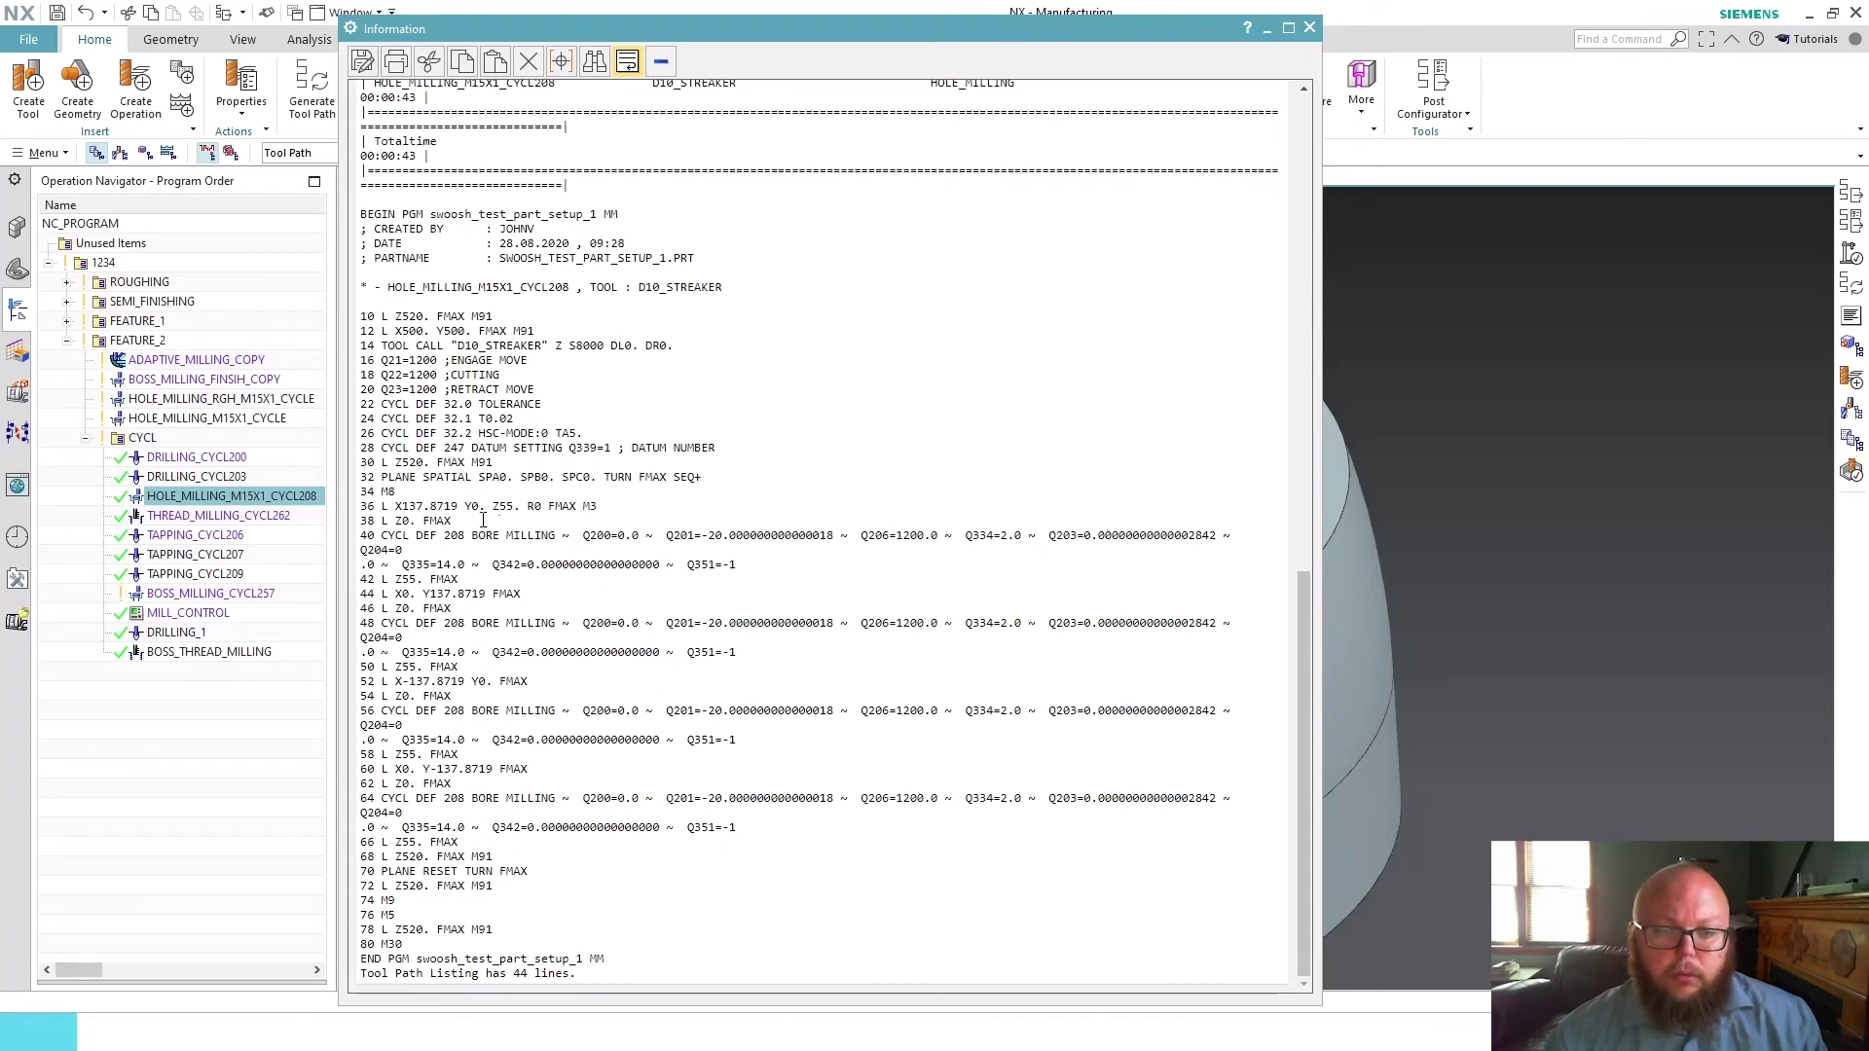
drag(483, 520, 361, 504)
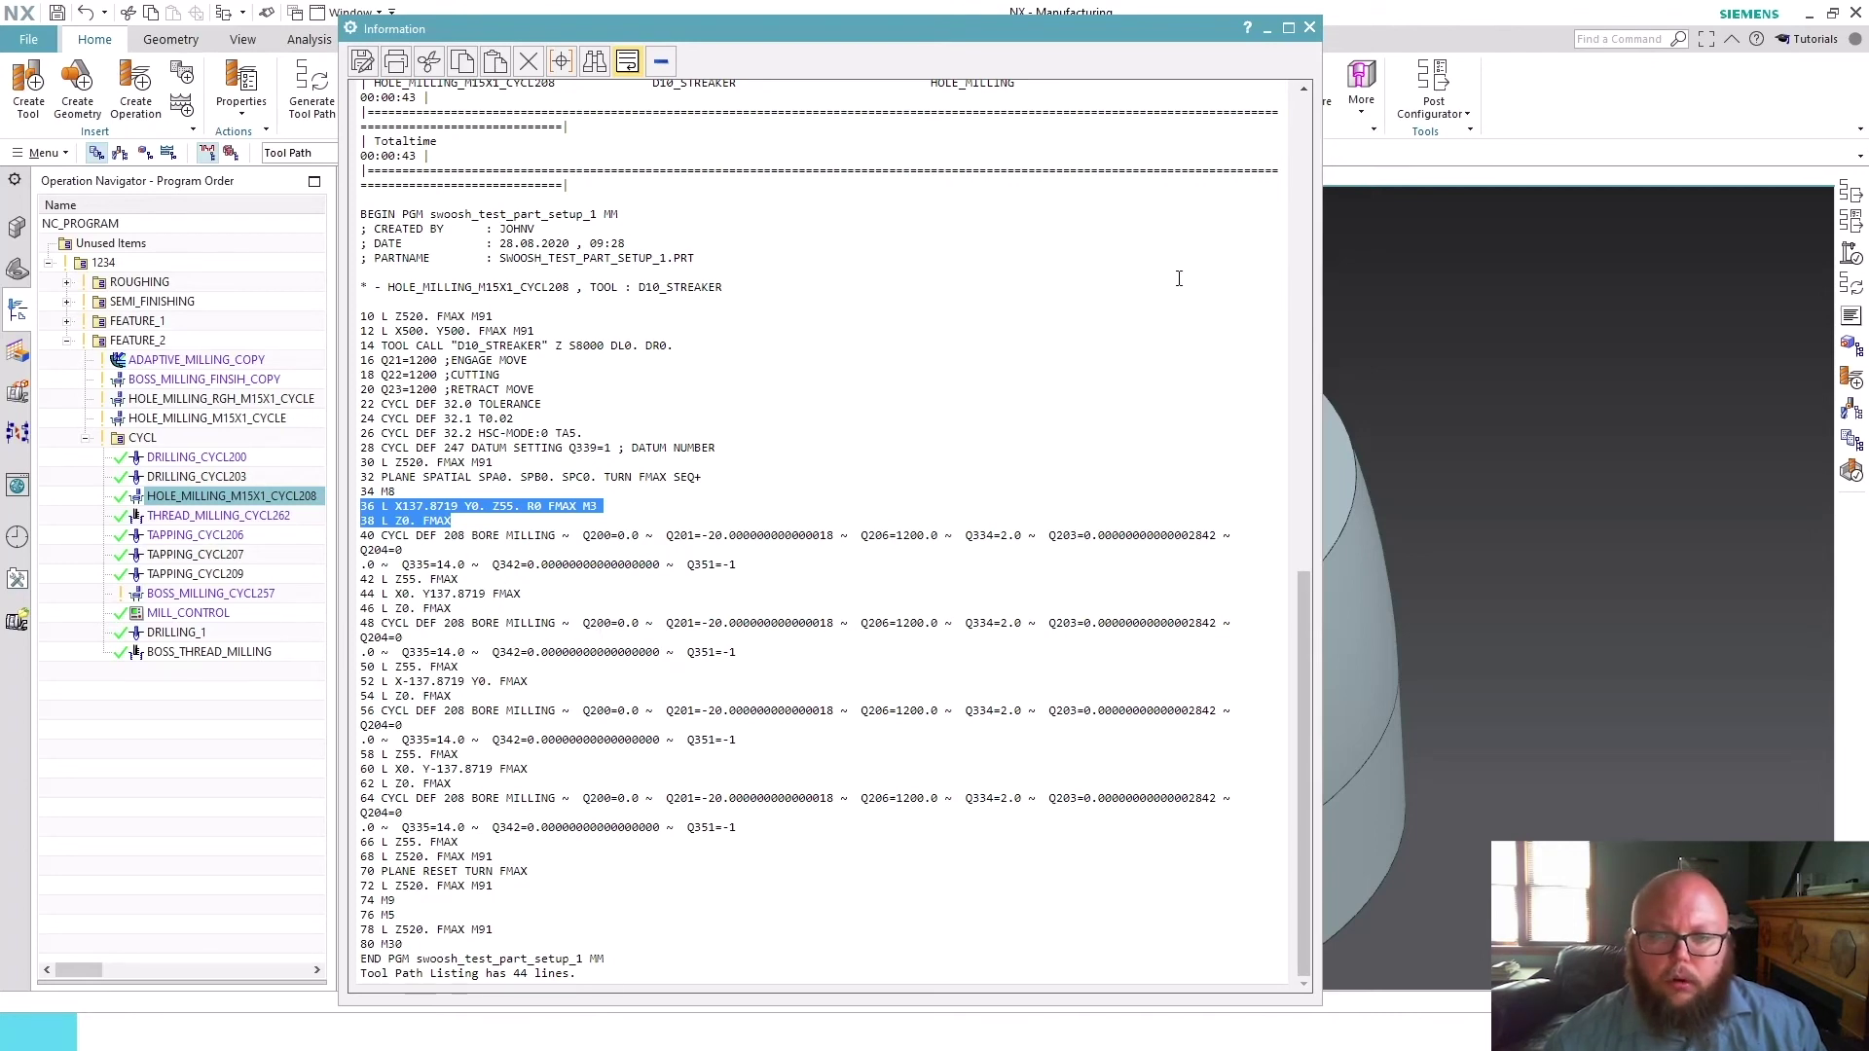
Close the listing and confirm THREAD_MILLING_CYCL262 uses Machine Cycle motion output, cancelling without changes.
click(1309, 27)
right_click(241, 516)
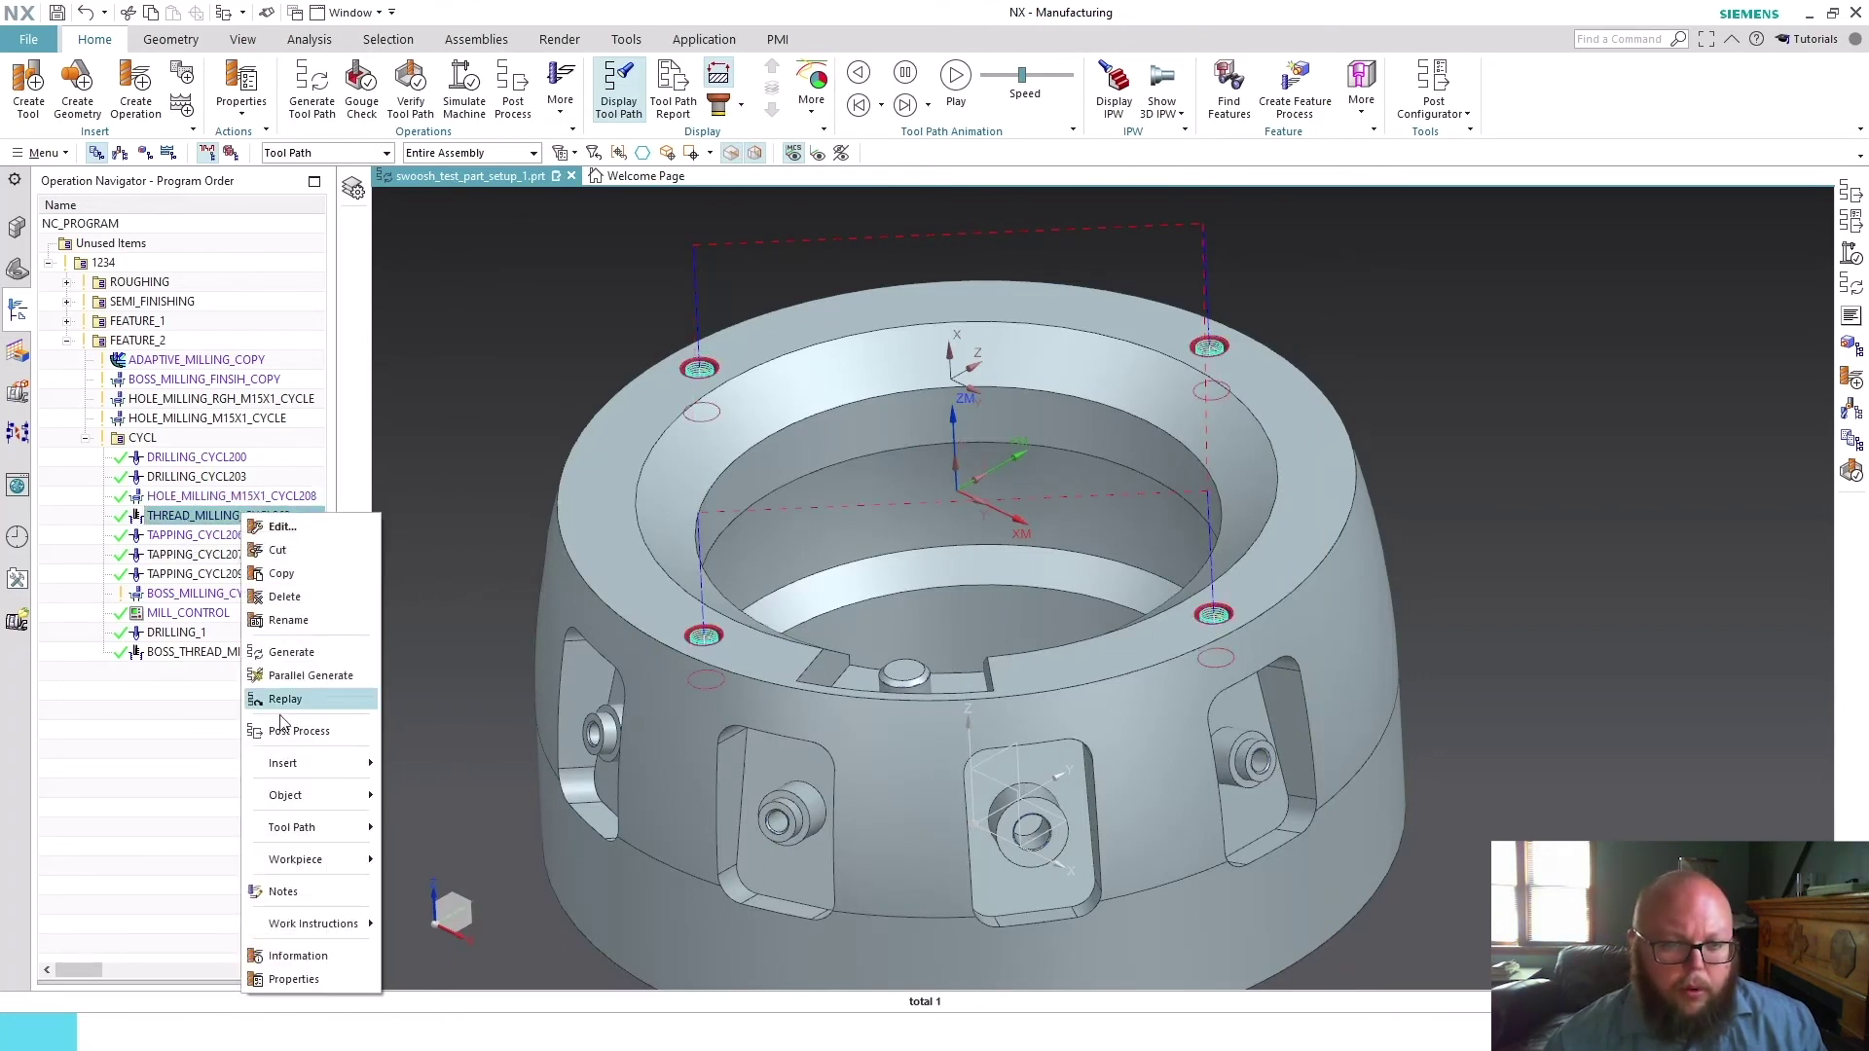
click(180, 518)
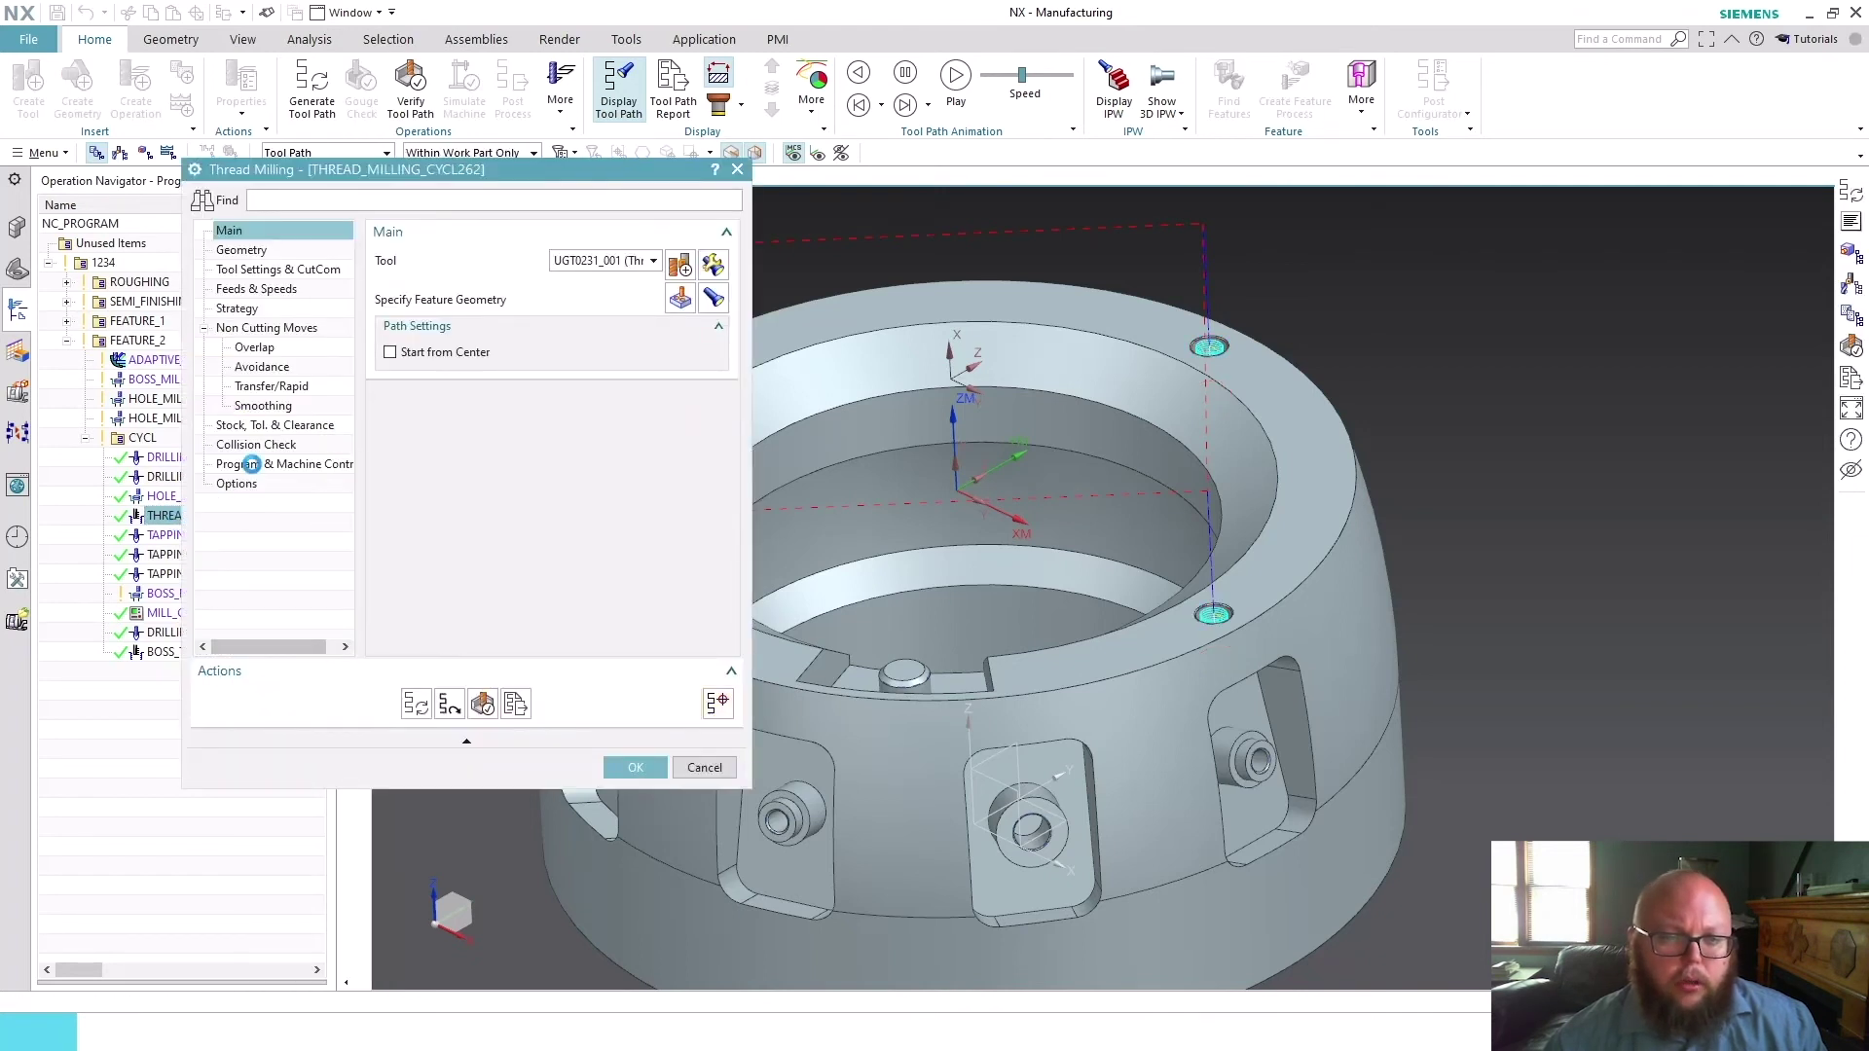
click(259, 465)
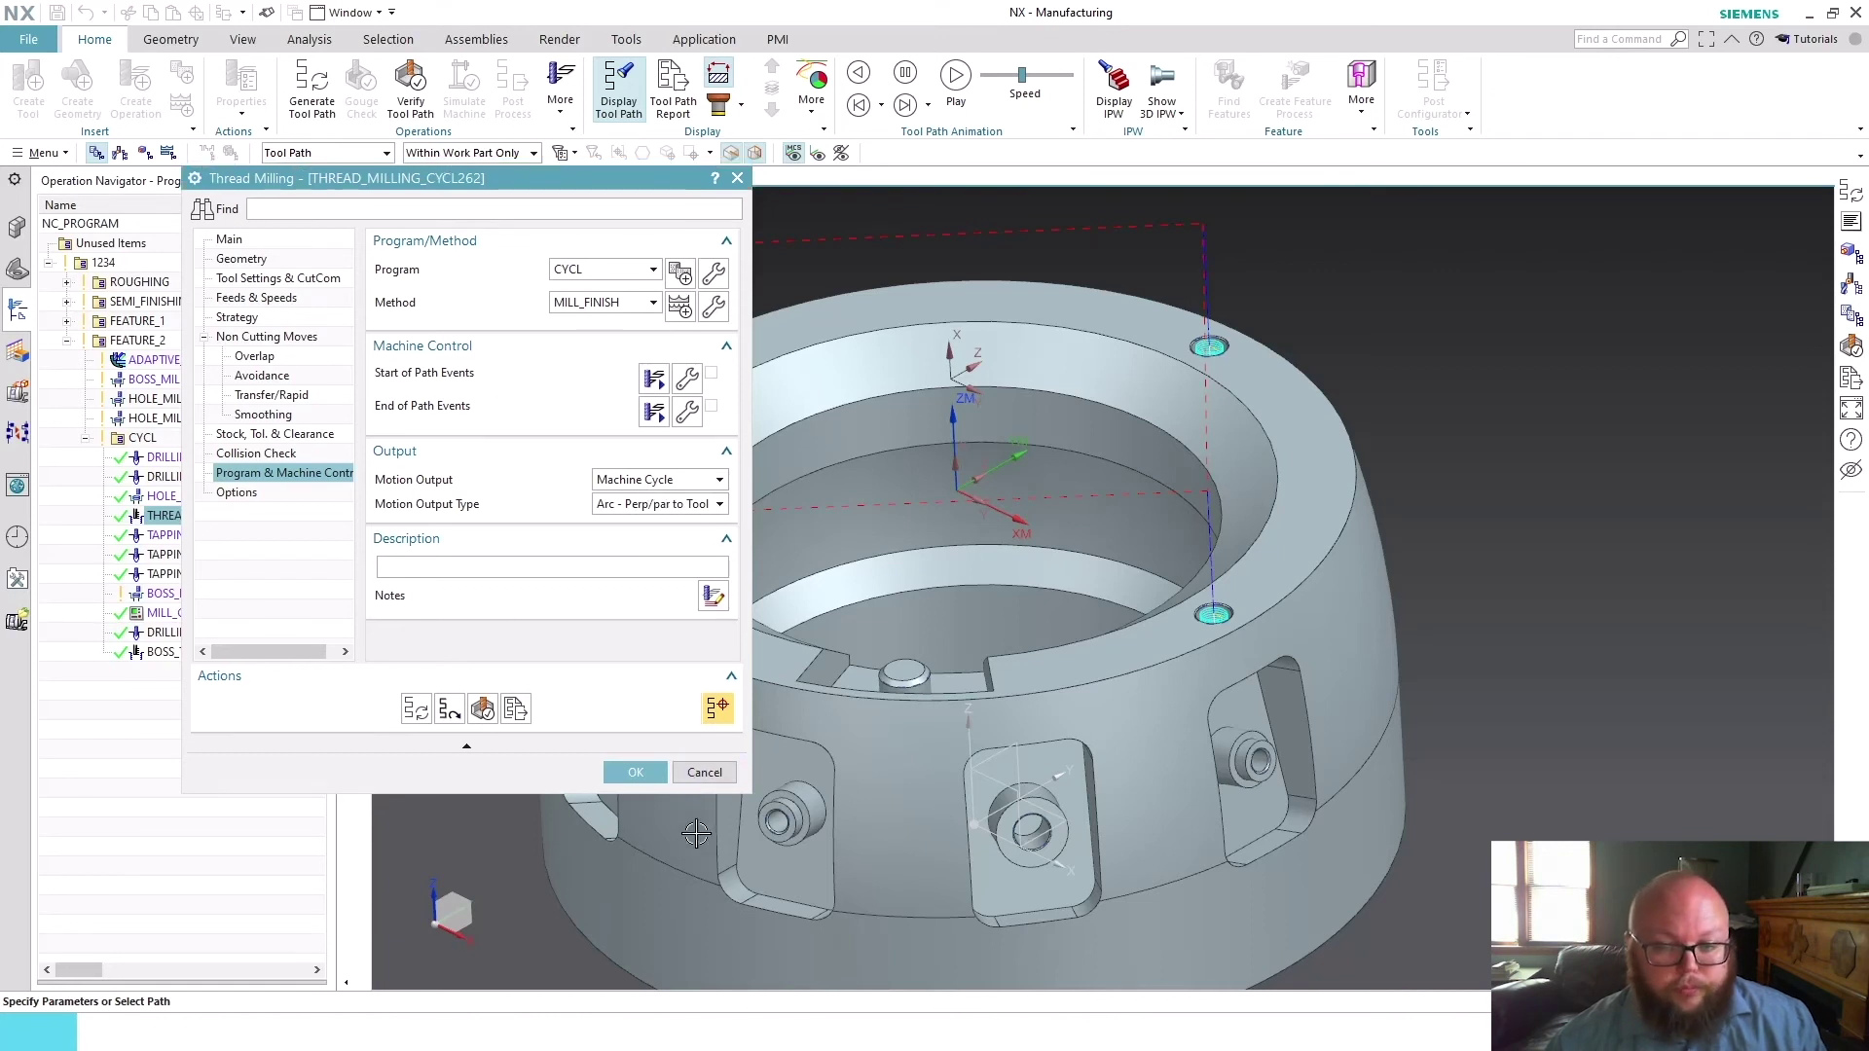
click(703, 768)
right_click(235, 516)
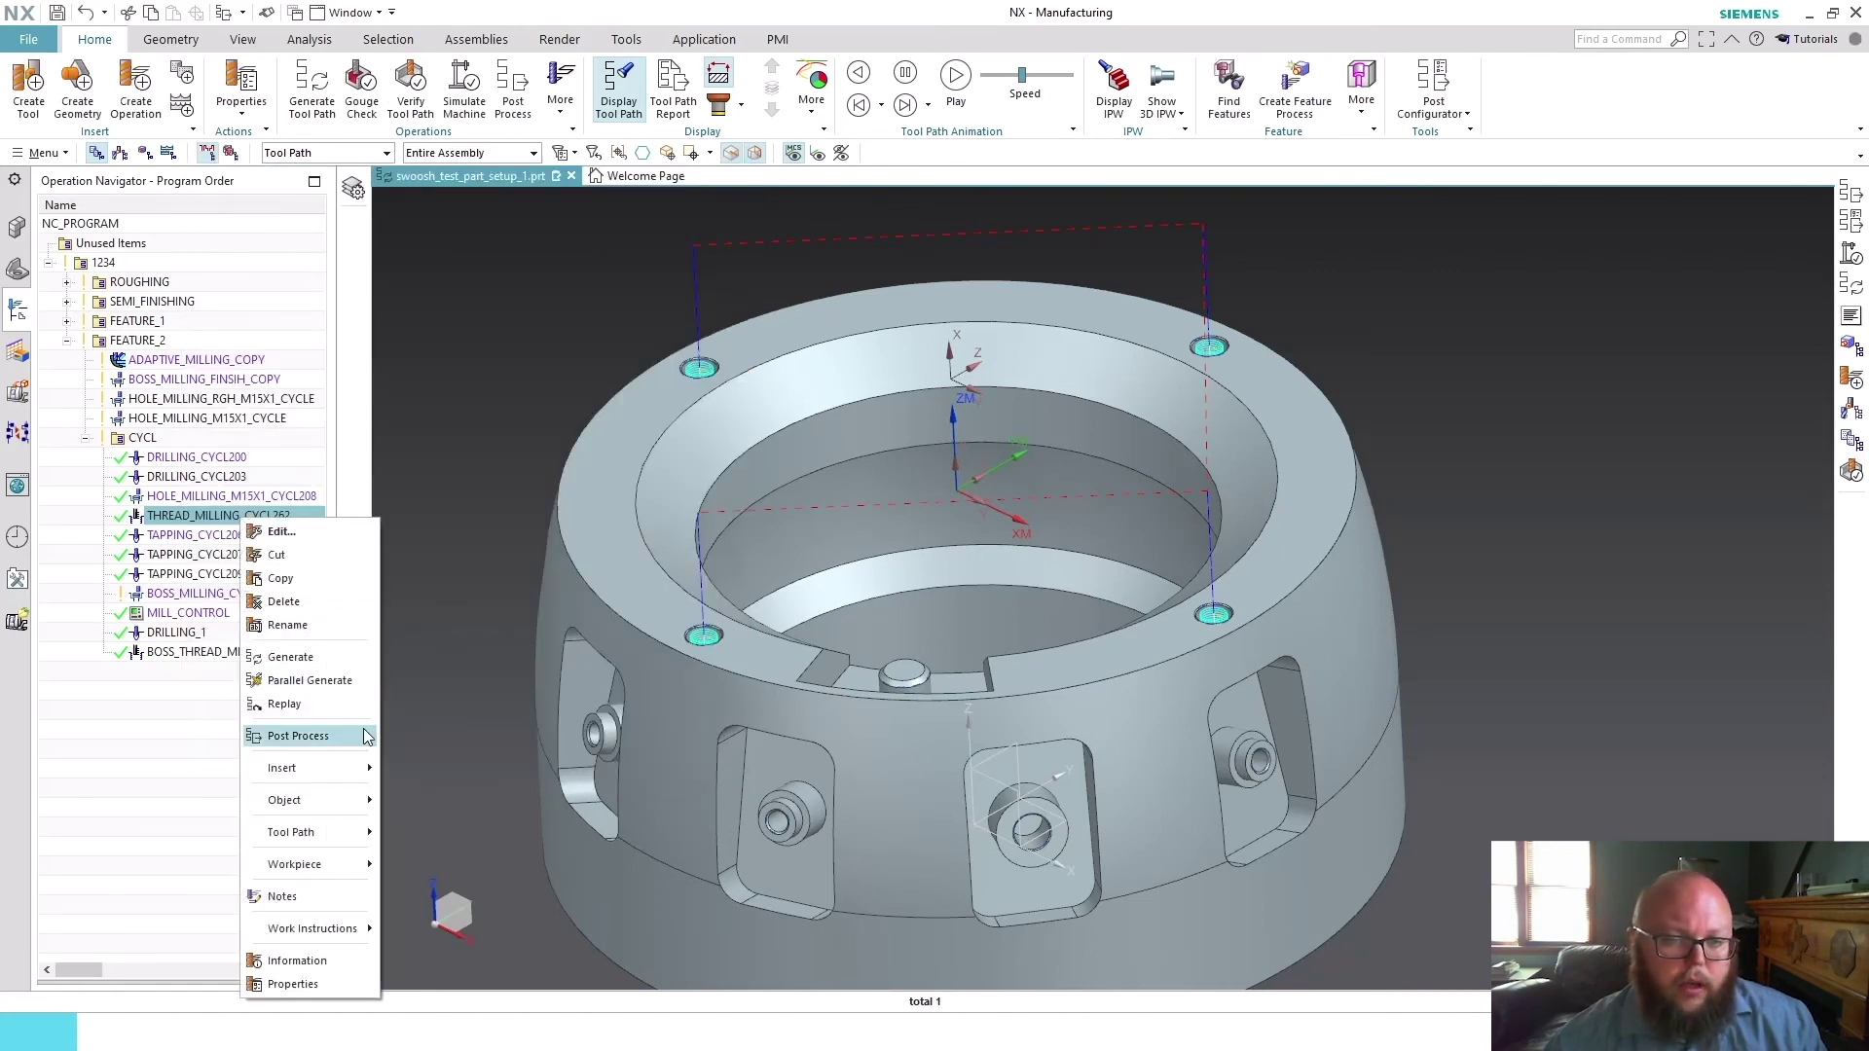
Post-process THREAD_MILLING_CYCL262, overwriting the file, review its four CYCL DEF 262 blocks, then close it.
click(293, 736)
key(Return)
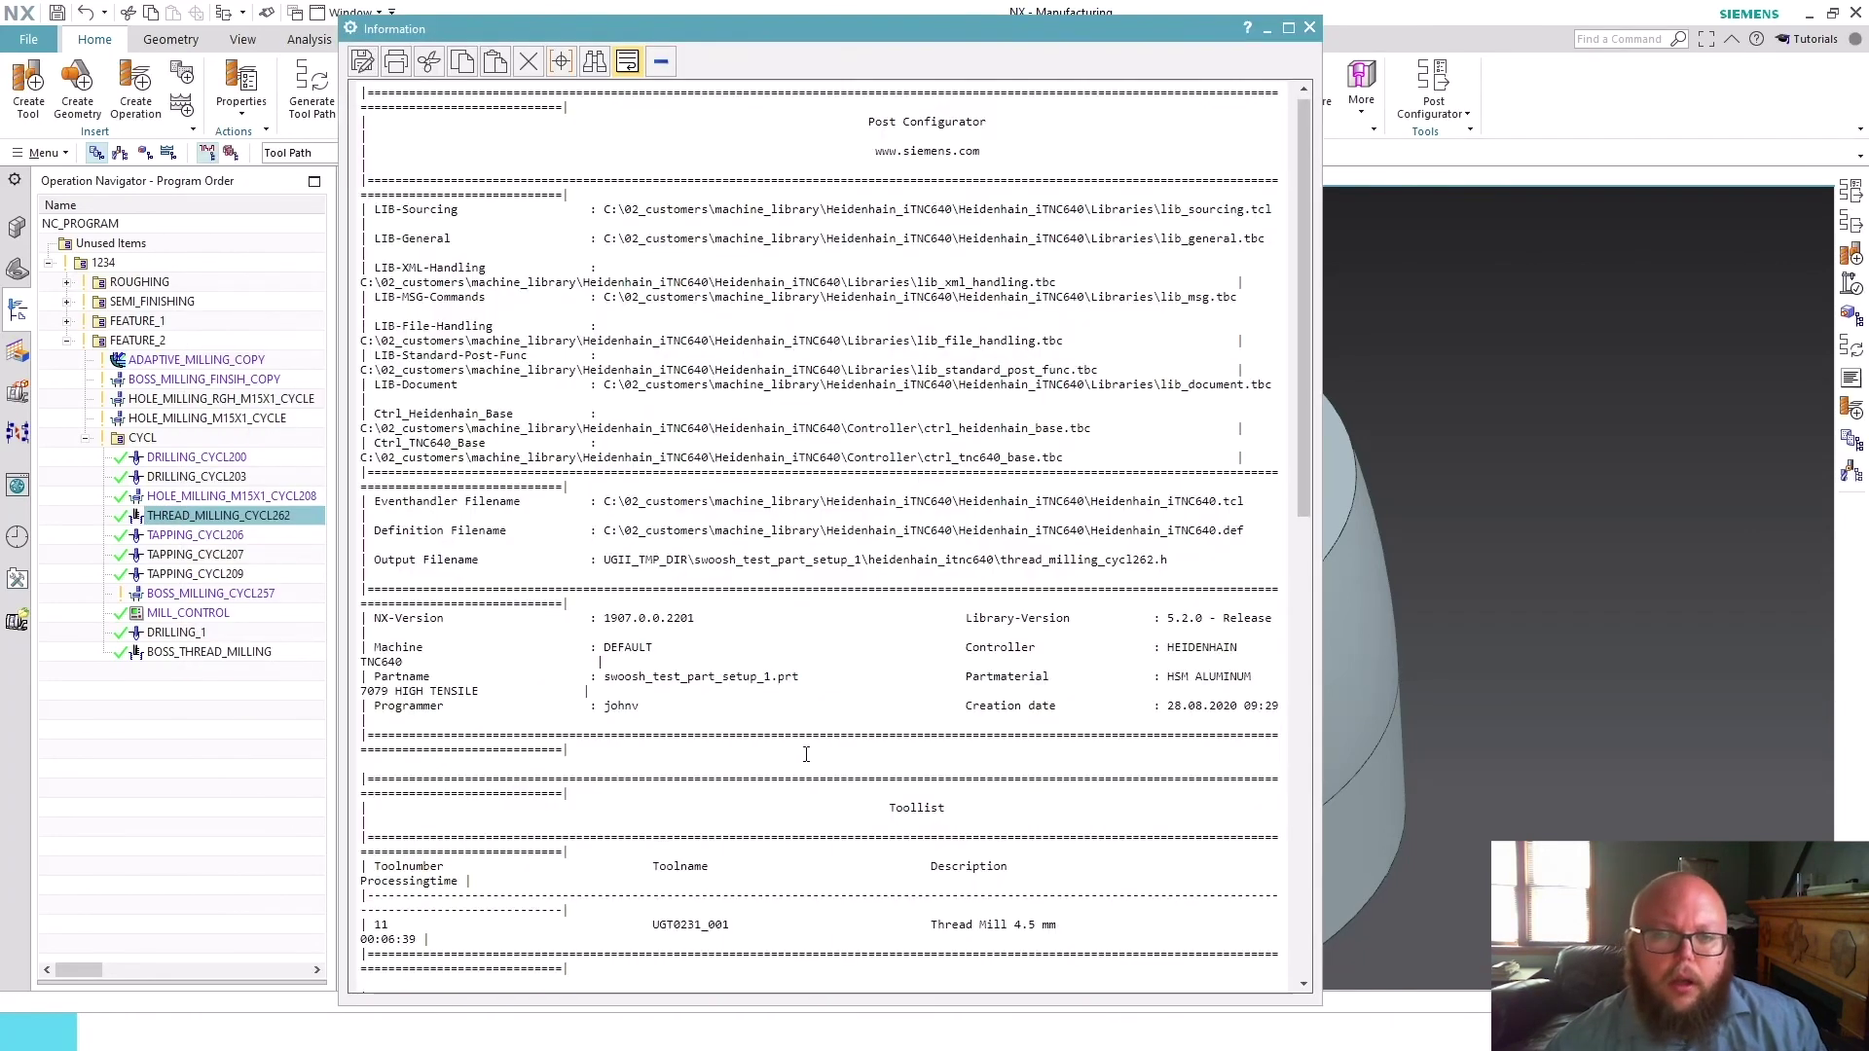
scroll(805, 745, down, 15)
scroll(798, 740, down, 7)
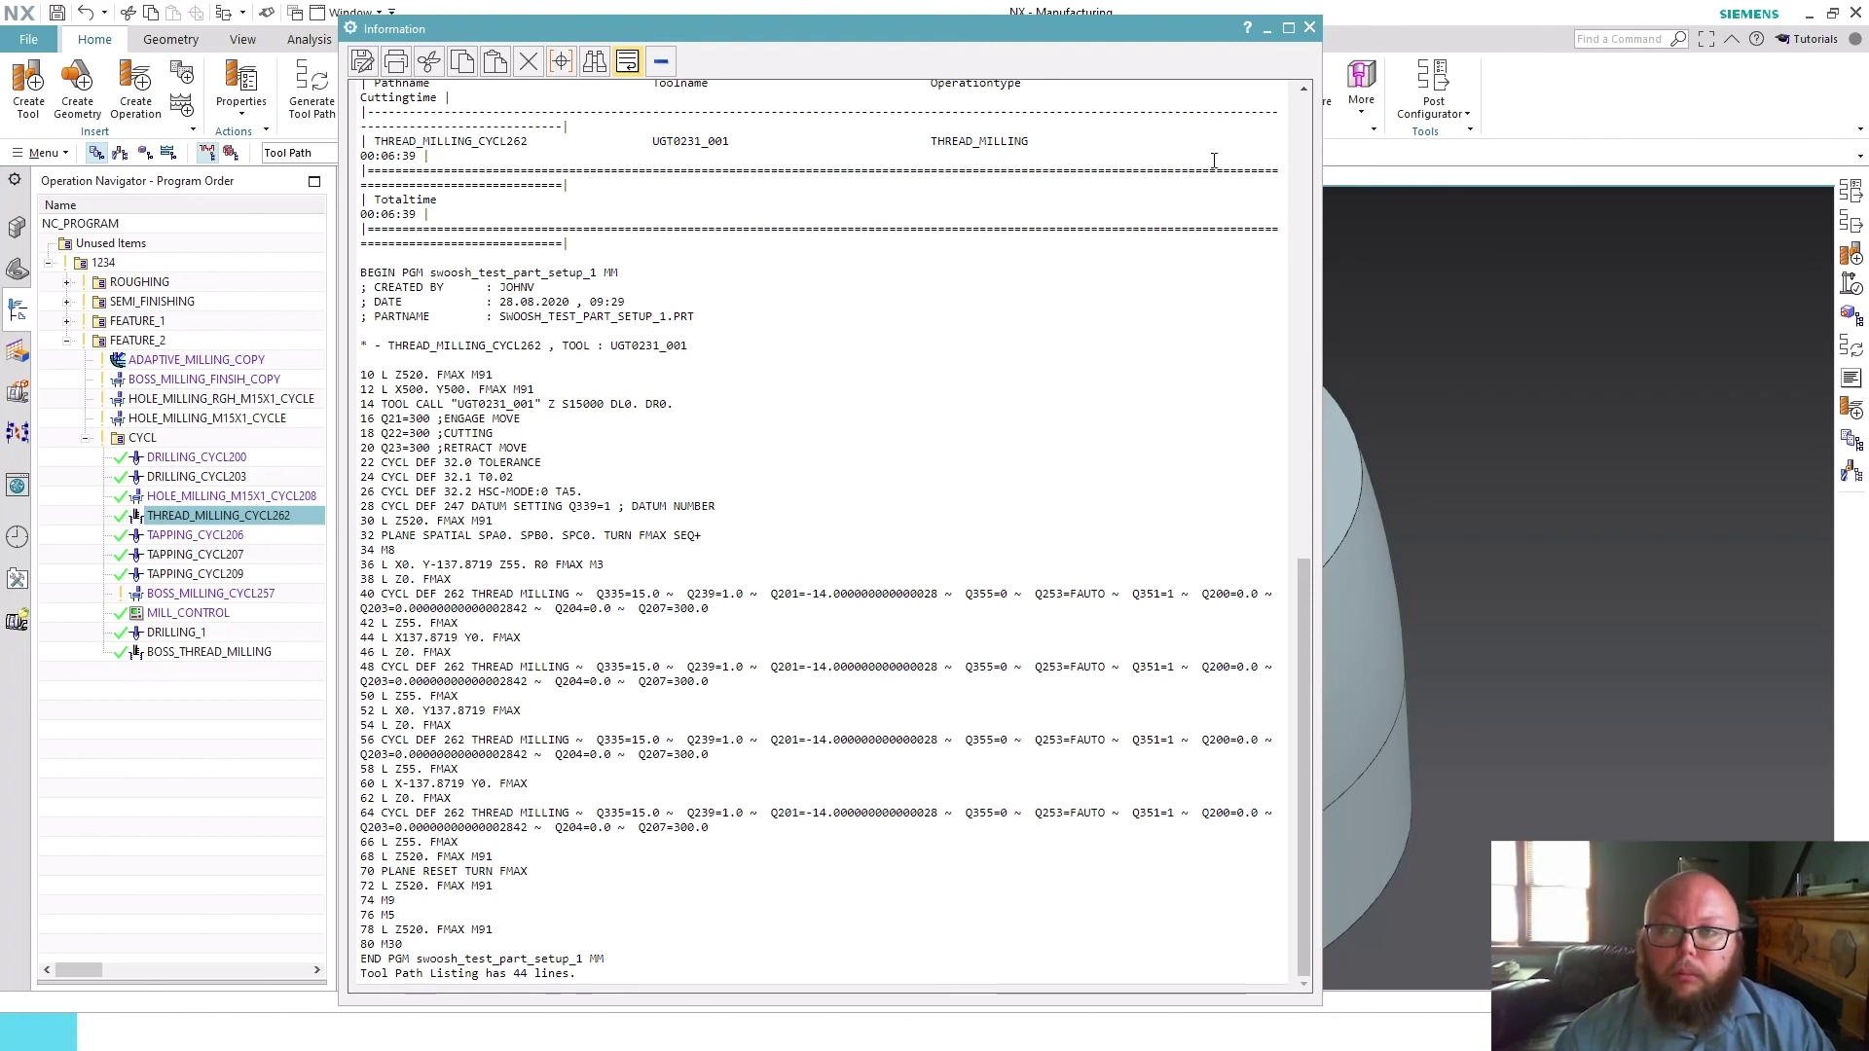
click(1309, 27)
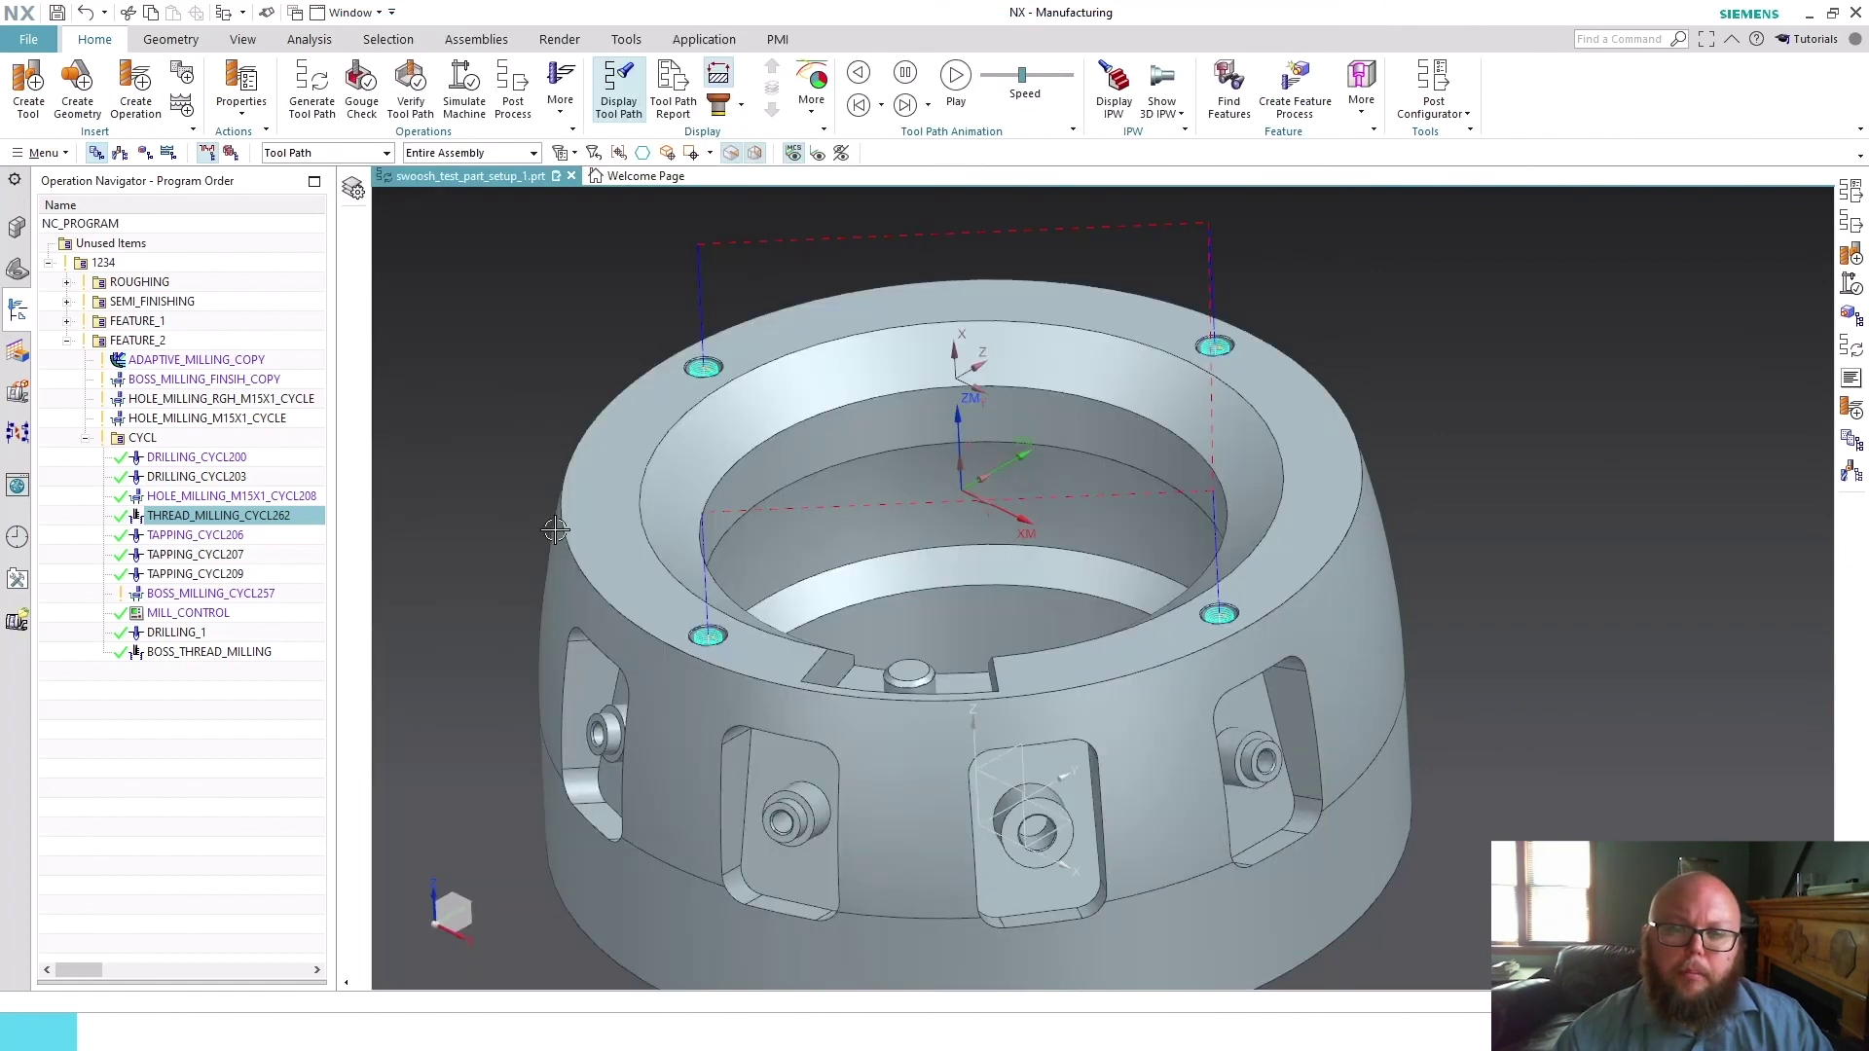